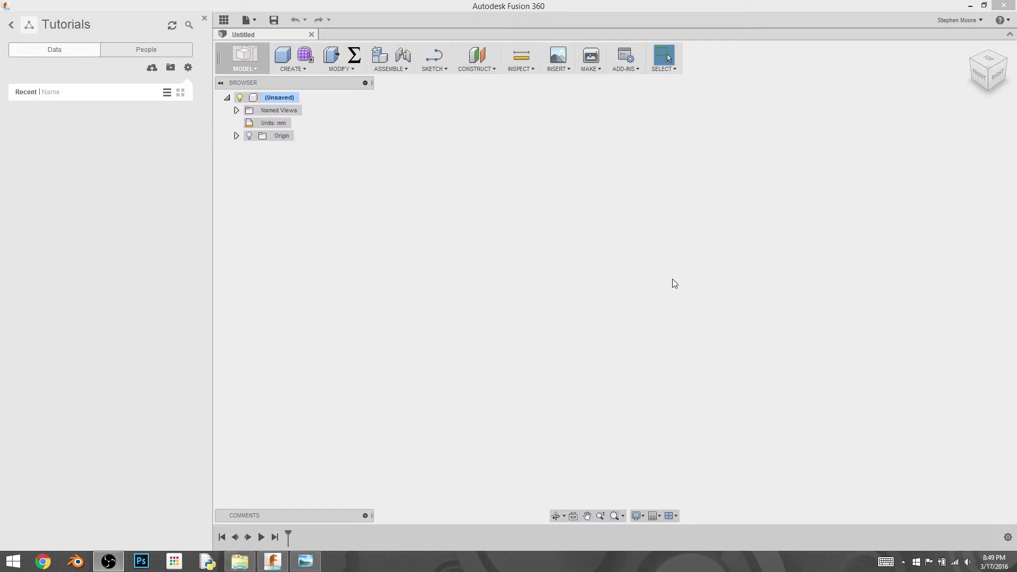
Step: Hide the Data panel and start a line sketch on the vertical origin plane
click(222, 20)
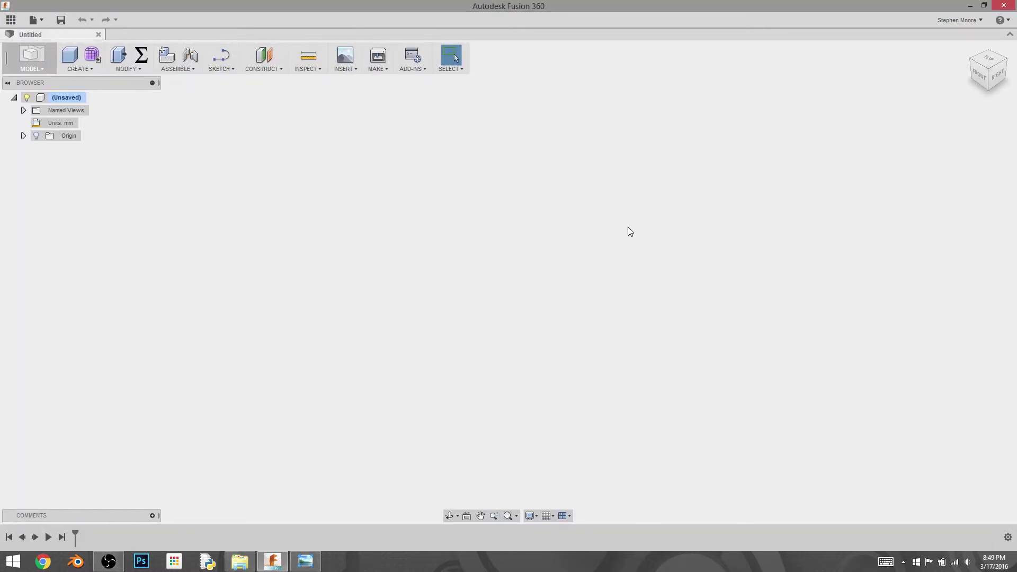
click(226, 55)
click(535, 238)
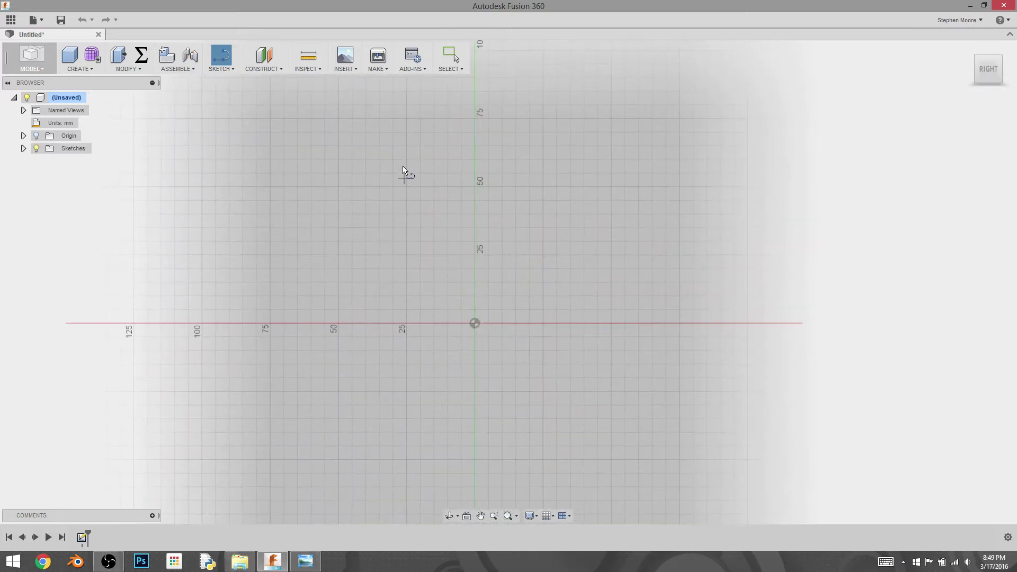
Step: Draw the open five-segment U outline: two verticals, angled sides and a flat bottom
click(406, 118)
click(406, 187)
click(474, 255)
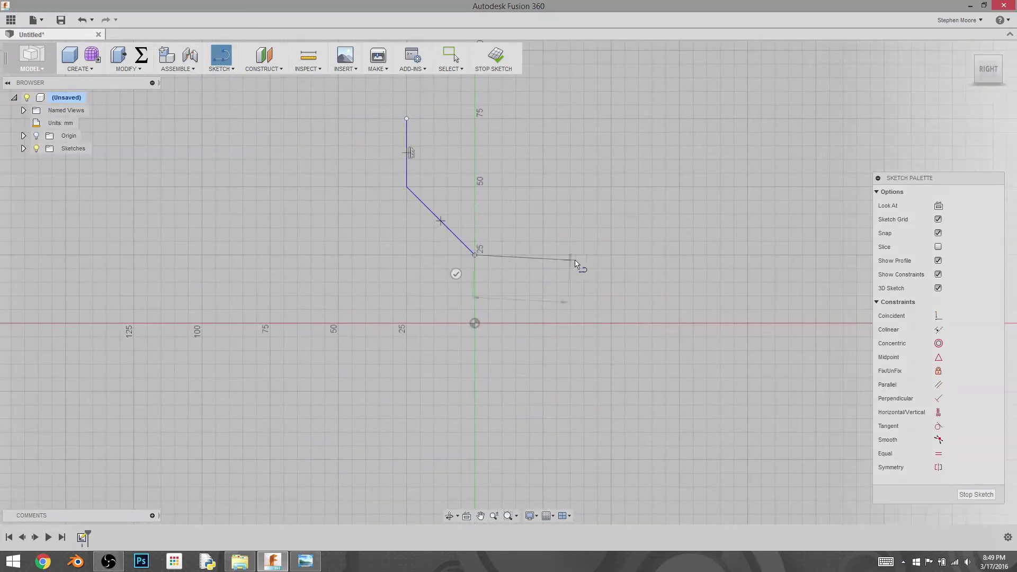
click(542, 255)
click(611, 186)
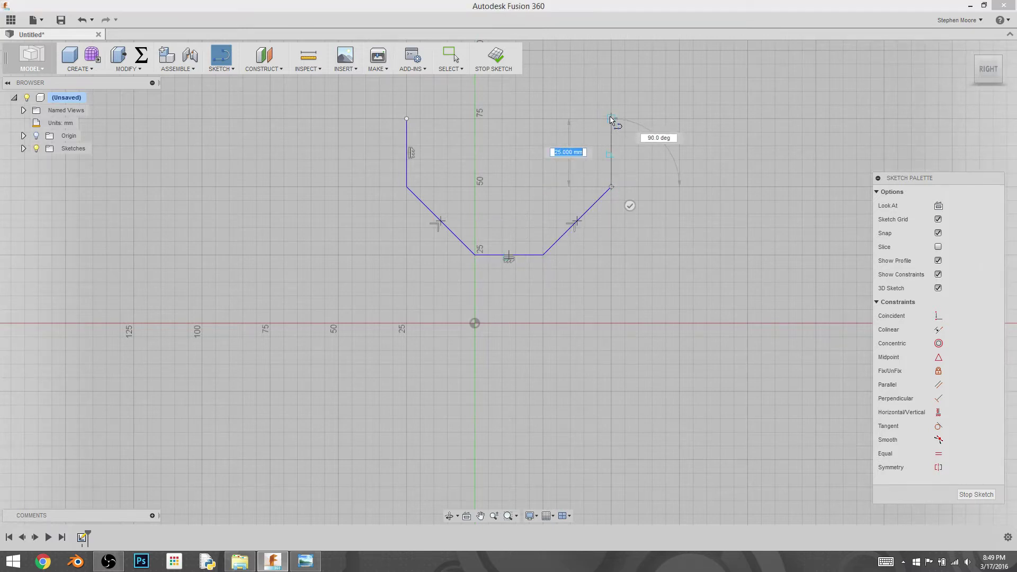
click(612, 119)
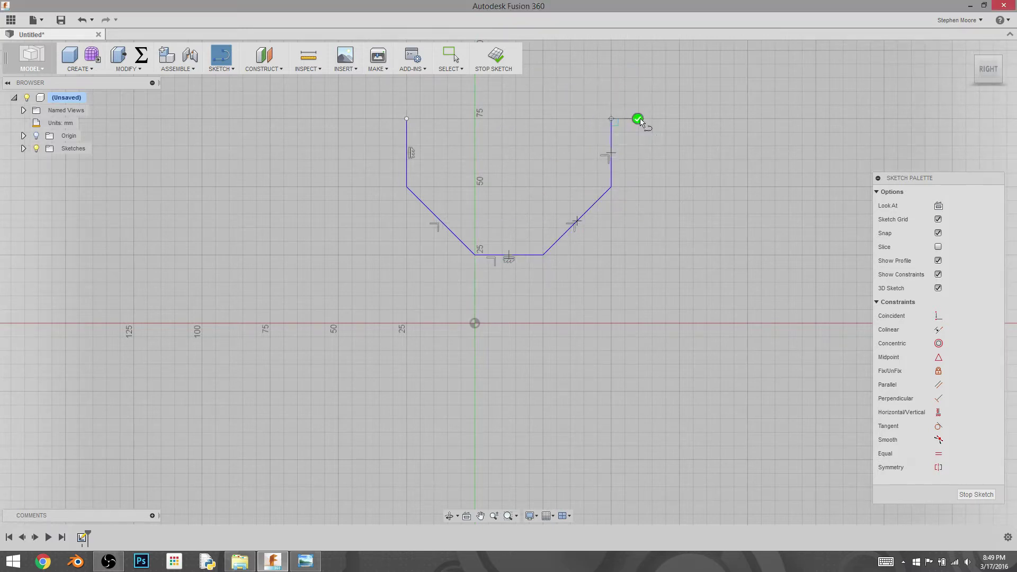
key(Escape)
Step: Offset the U outline -5 mm to the inside
click(233, 69)
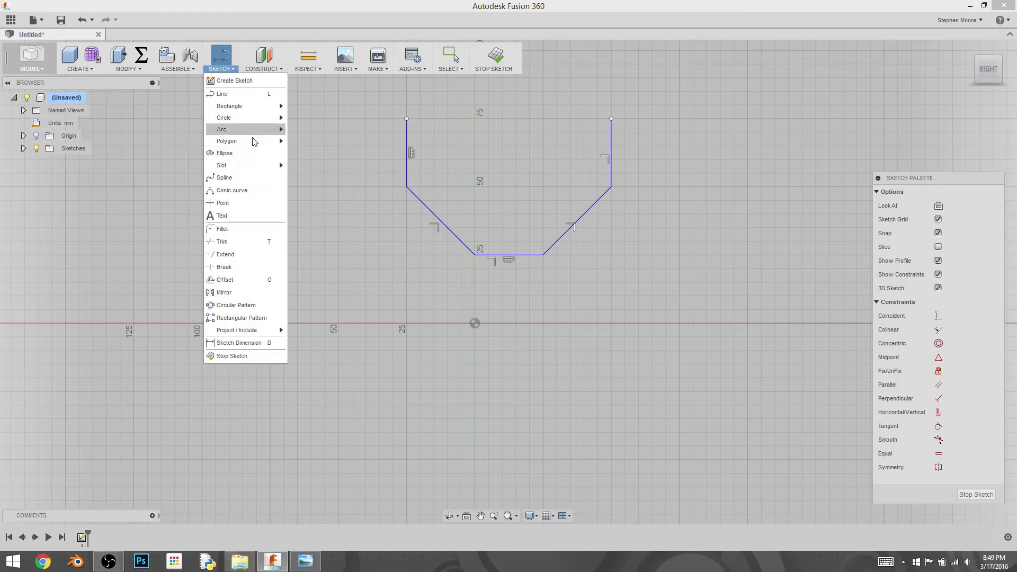
click(265, 280)
click(408, 141)
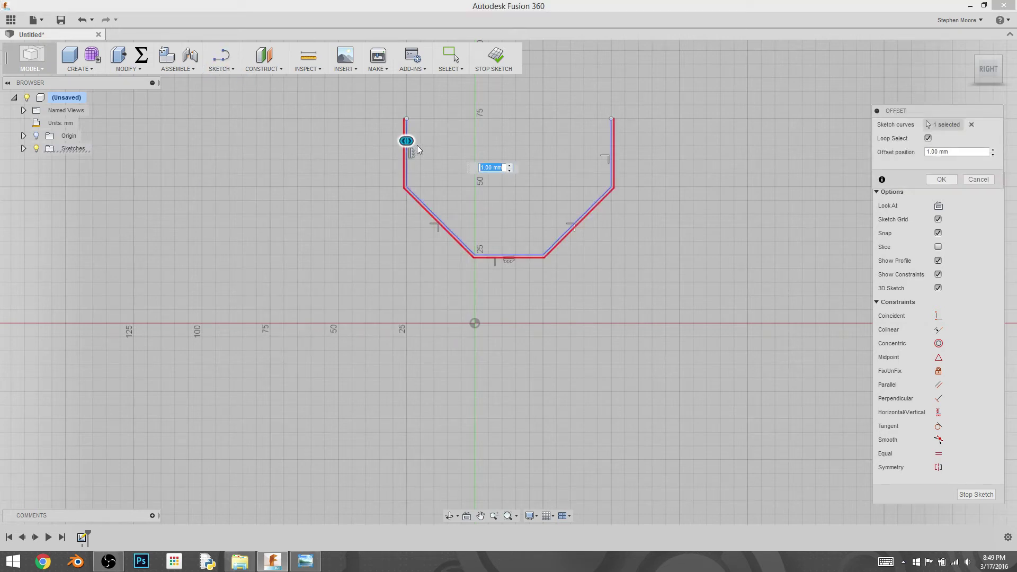
text(5)
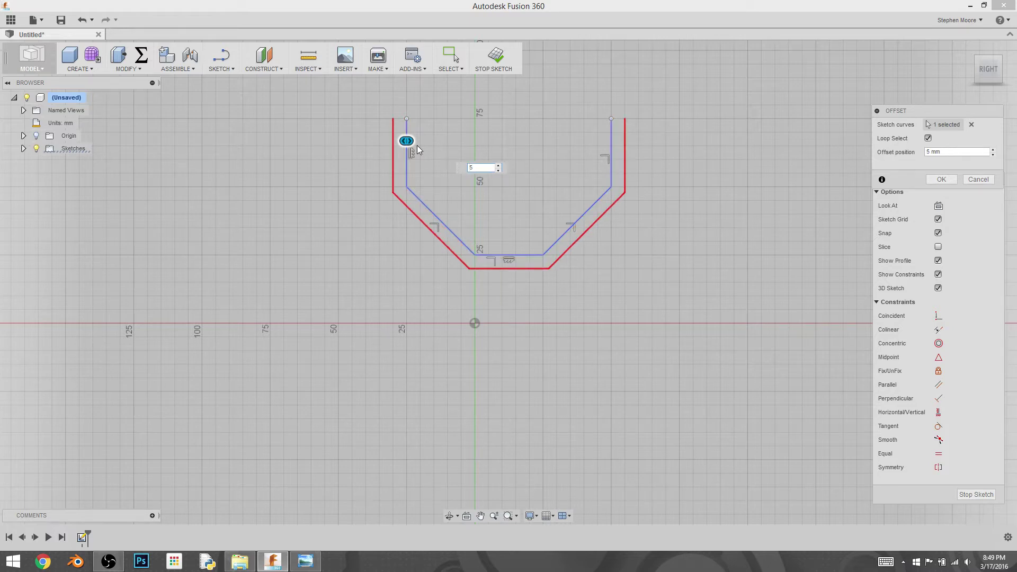
key(Home)
text(-)
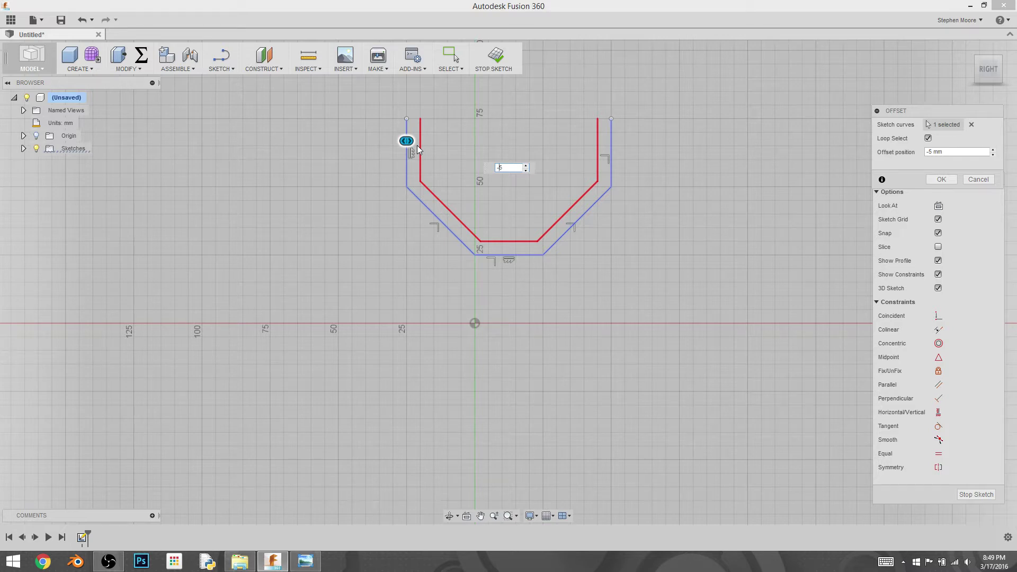
key(Return)
Step: Draw lines capping both arm tops to close the 5 mm-thick profile
key(l)
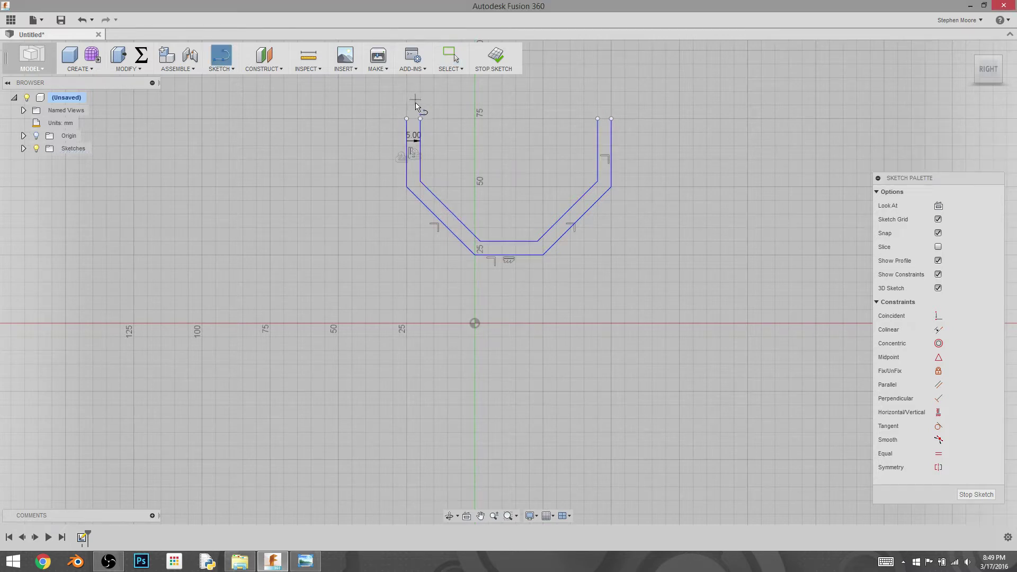
click(406, 118)
click(598, 118)
click(611, 118)
right_click(297, 214)
Step: End the Line tool, then zoom and pan to centre the closed U profile
click(262, 215)
scroll(507, 204, up, 3)
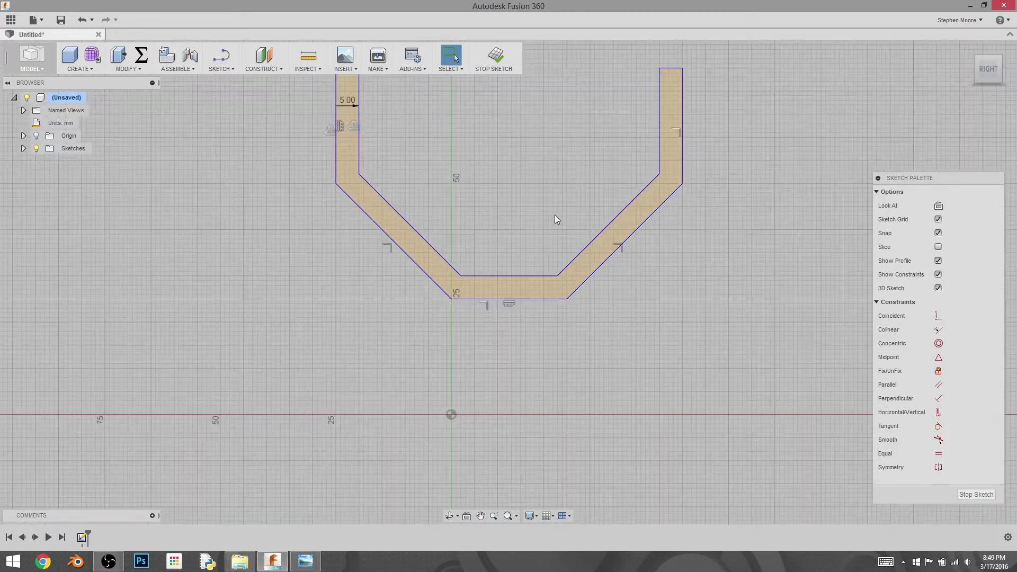
middle_drag(548, 173, 481, 274)
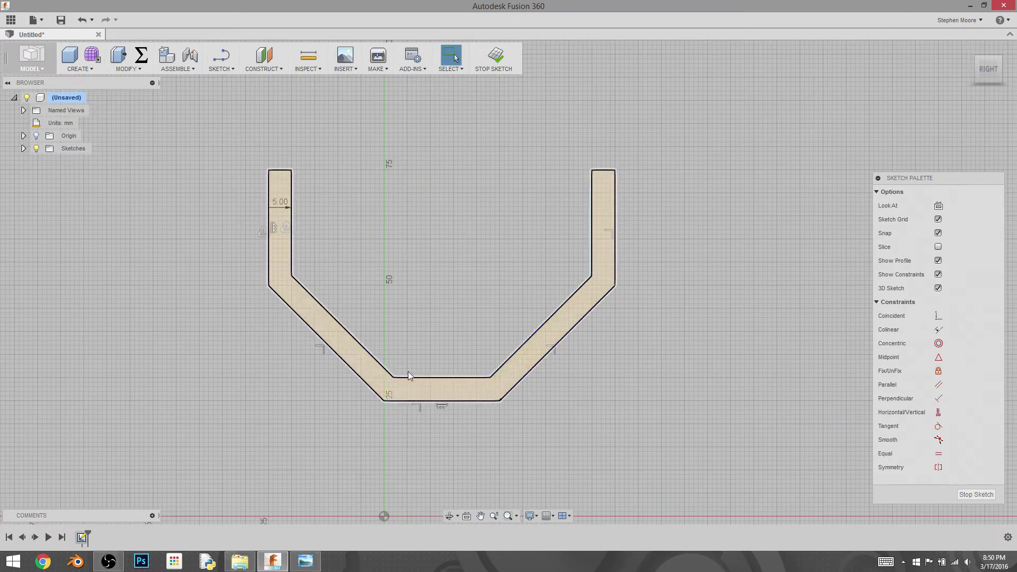
click(265, 284)
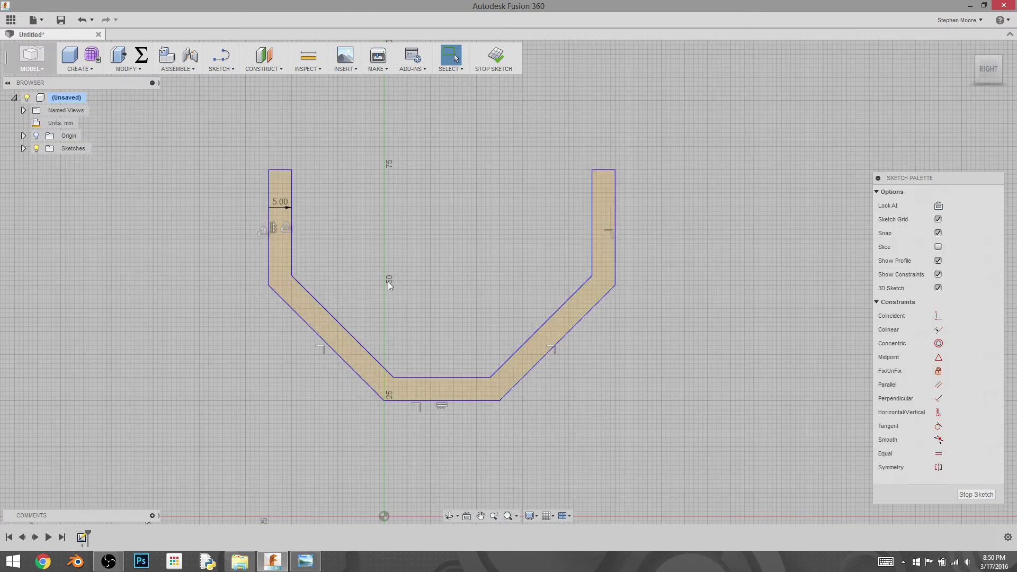
Step: Press Pull the U profile 25 mm with Symmetric direction into a solid body
right_click(319, 325)
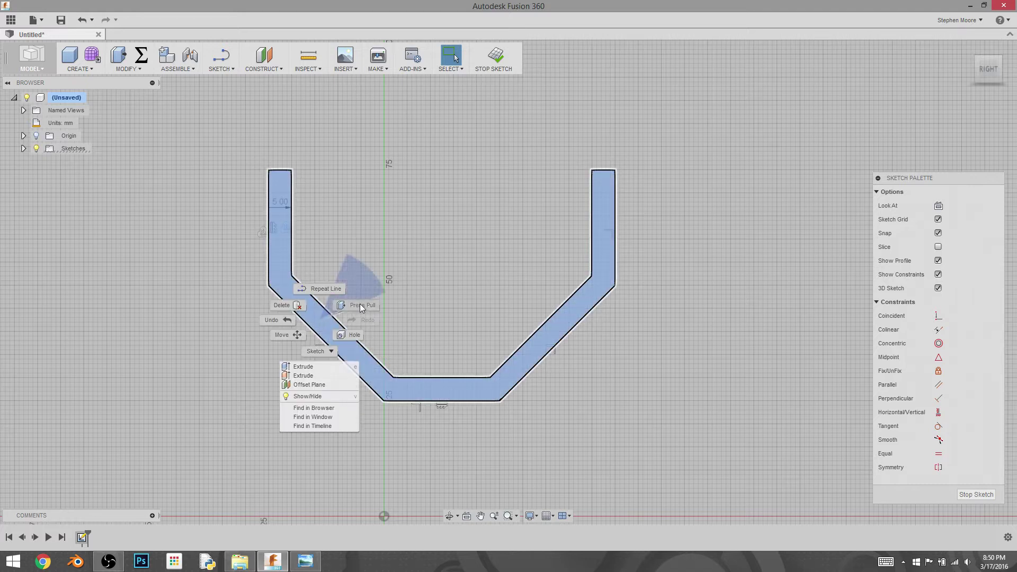
click(342, 272)
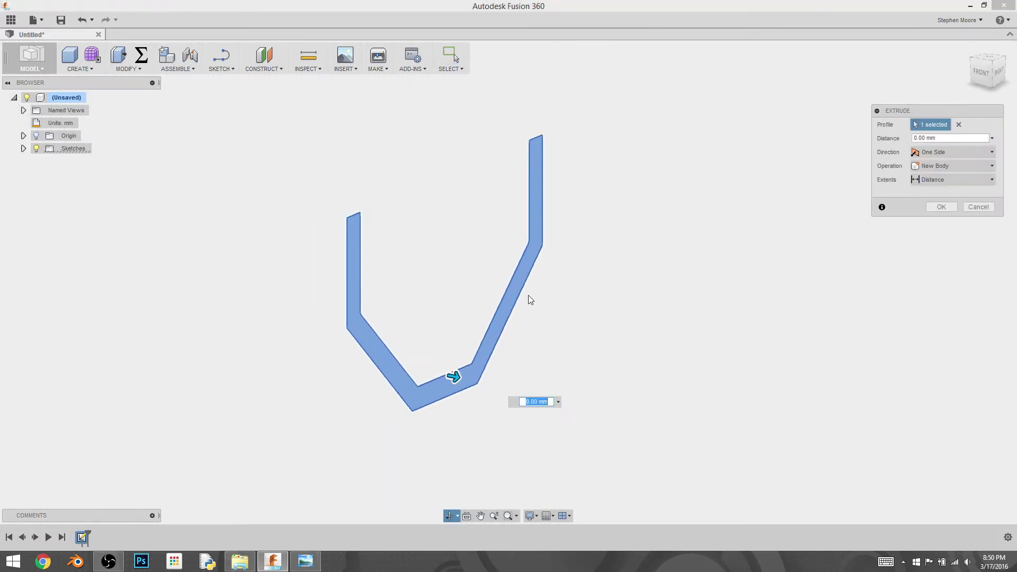
text(25)
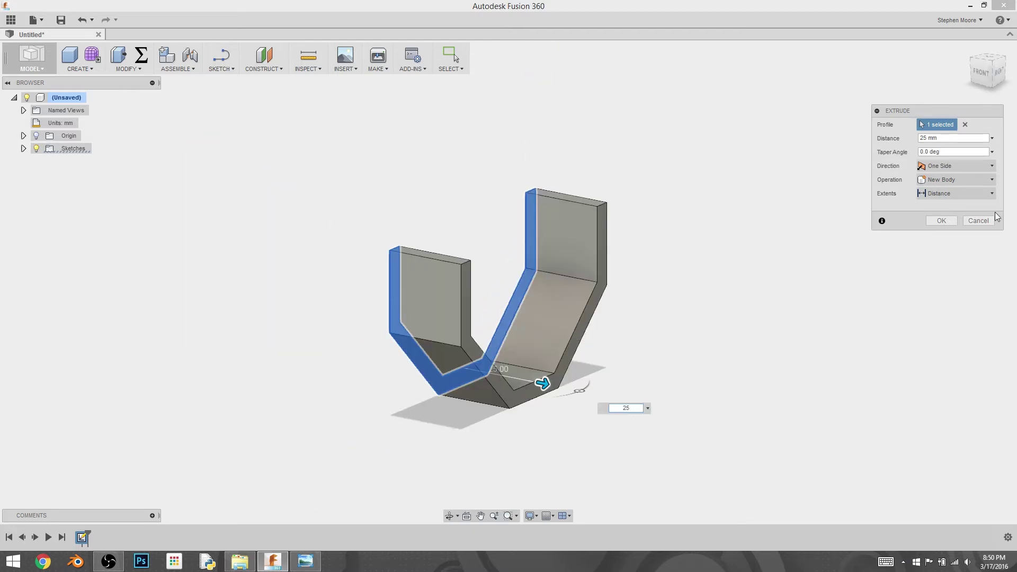
click(972, 165)
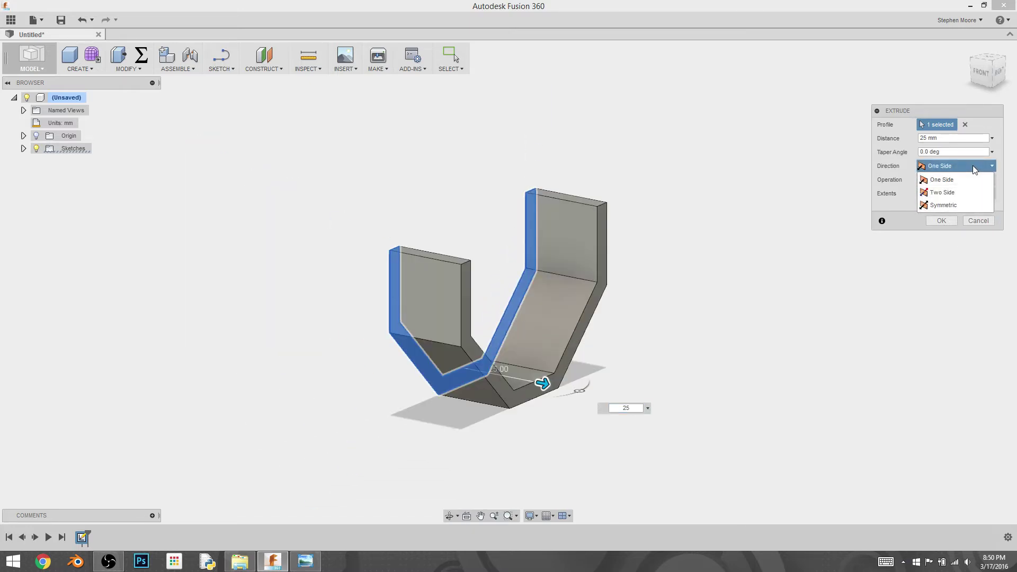
click(960, 204)
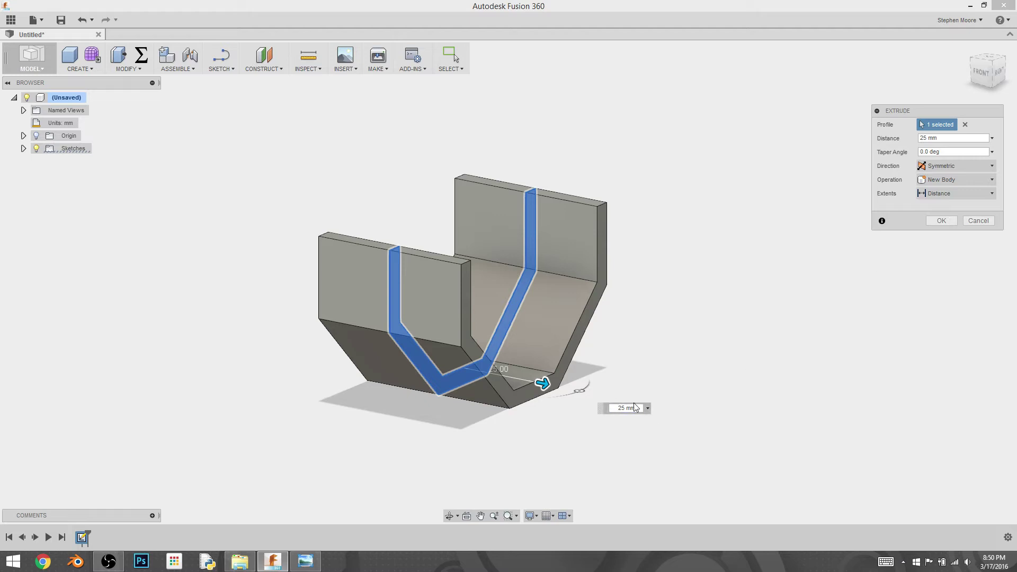
click(941, 221)
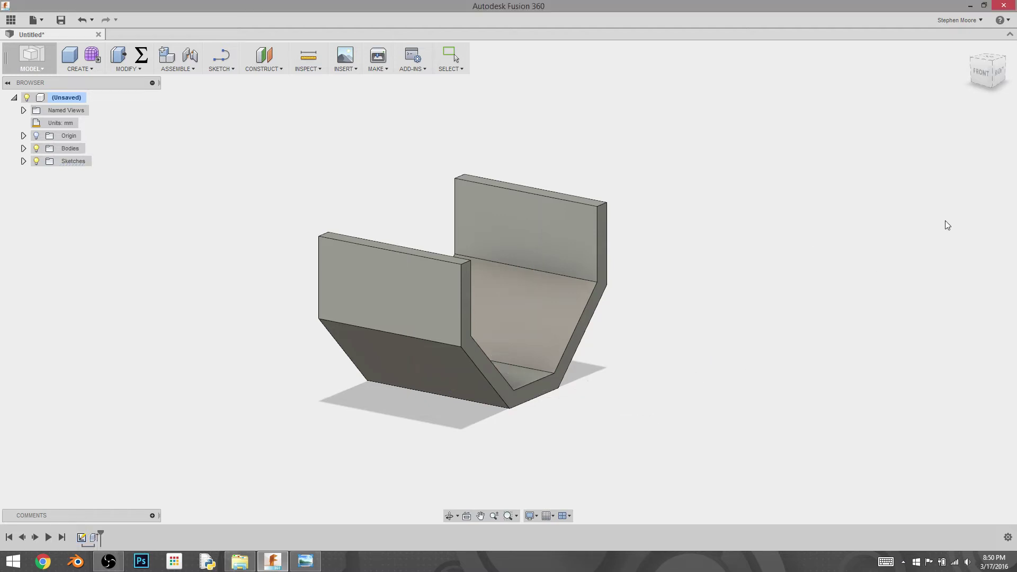
Step: Start a new line sketch on the second origin work plane, chosen from the pick list
click(221, 58)
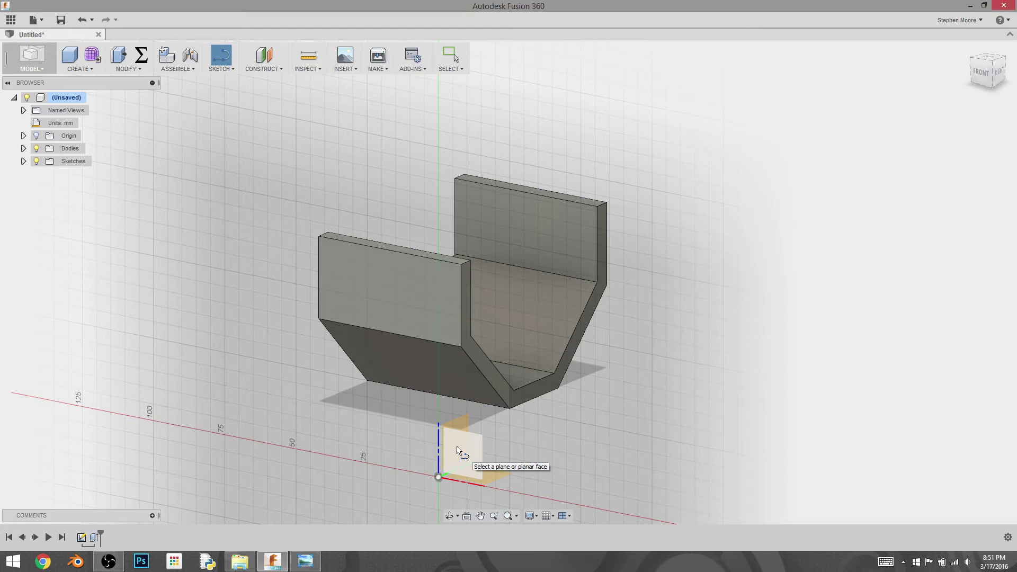
click(459, 451)
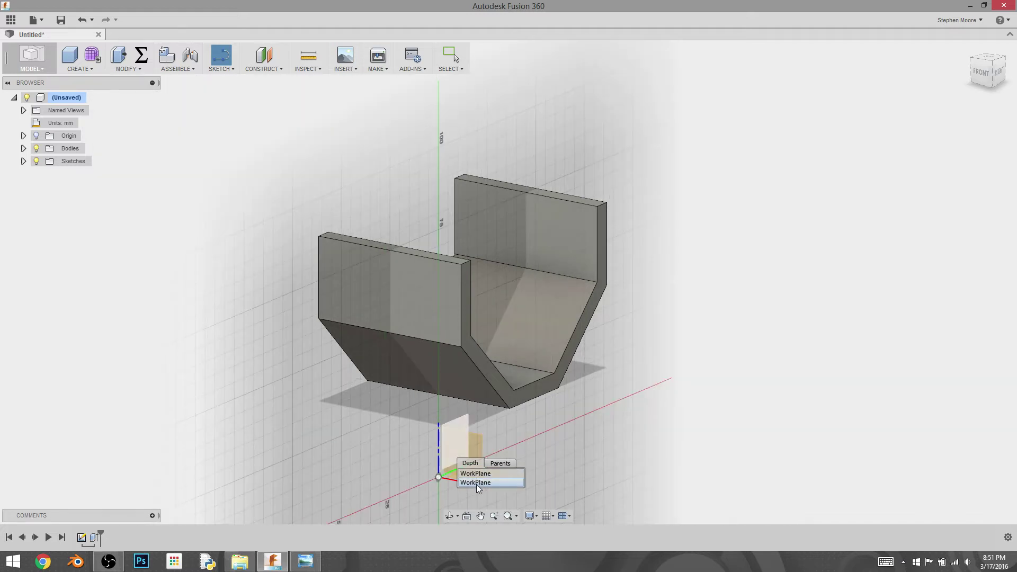
click(475, 482)
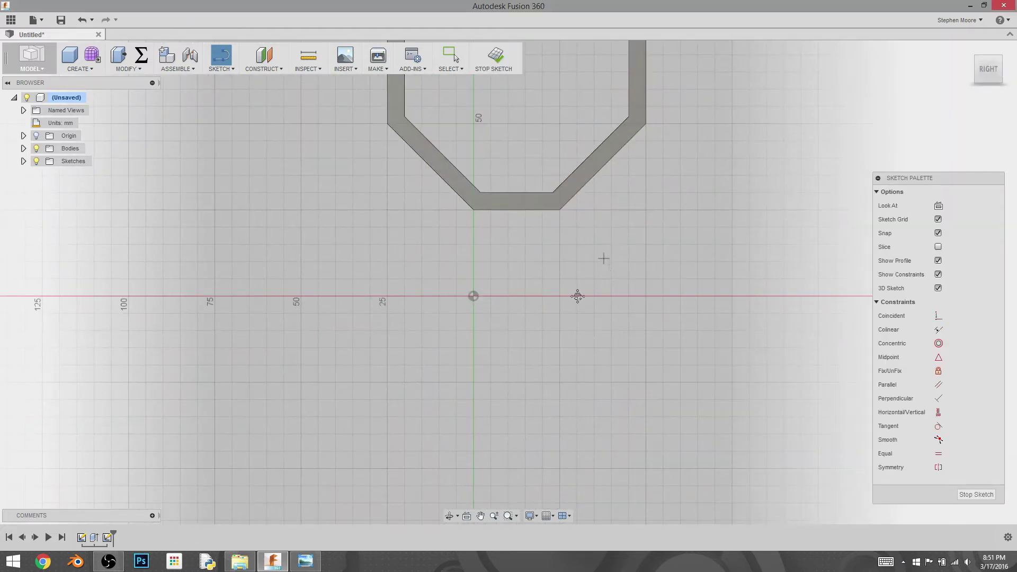
Step: Trace the bucket's end profile and close it with a 75 mm top edge
middle_drag(561, 317, 458, 483)
key(l)
click(285, 206)
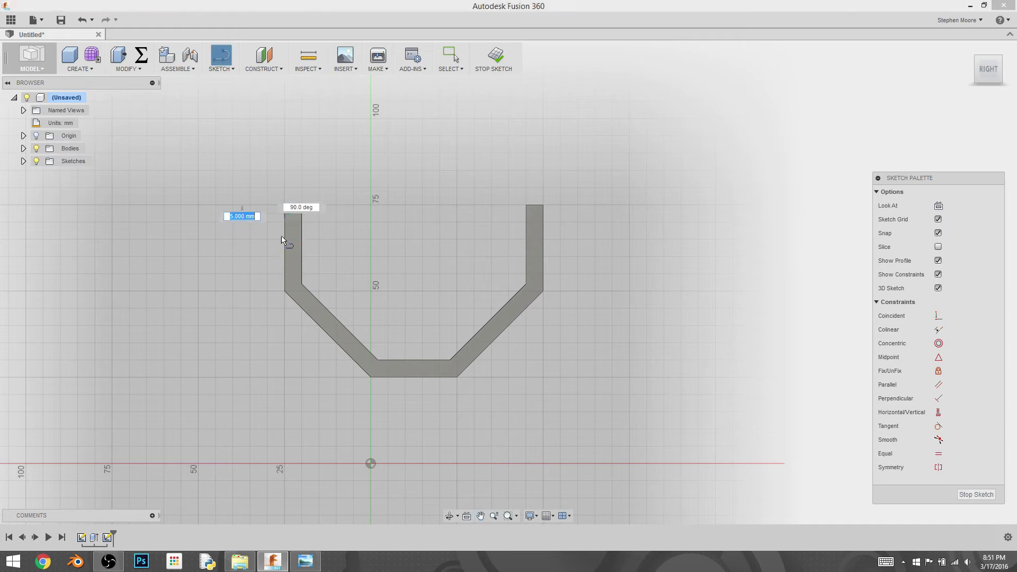
click(285, 290)
click(371, 377)
click(456, 377)
click(543, 291)
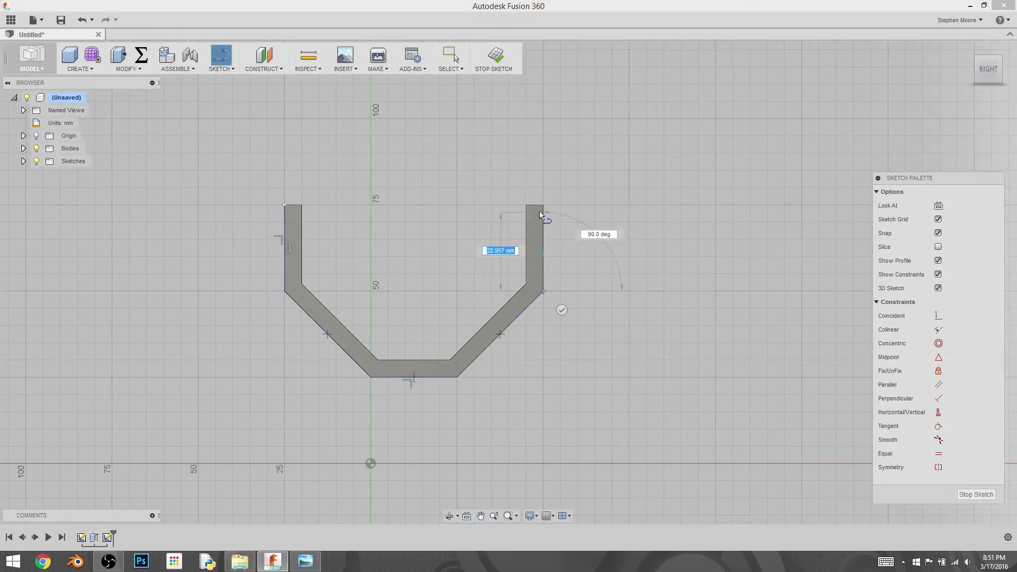
click(540, 207)
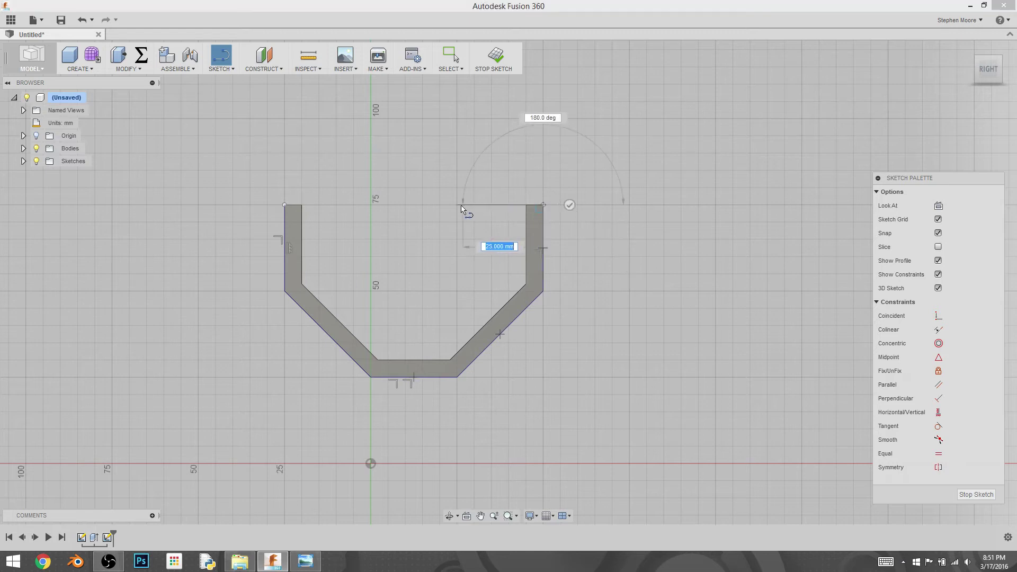
click(286, 207)
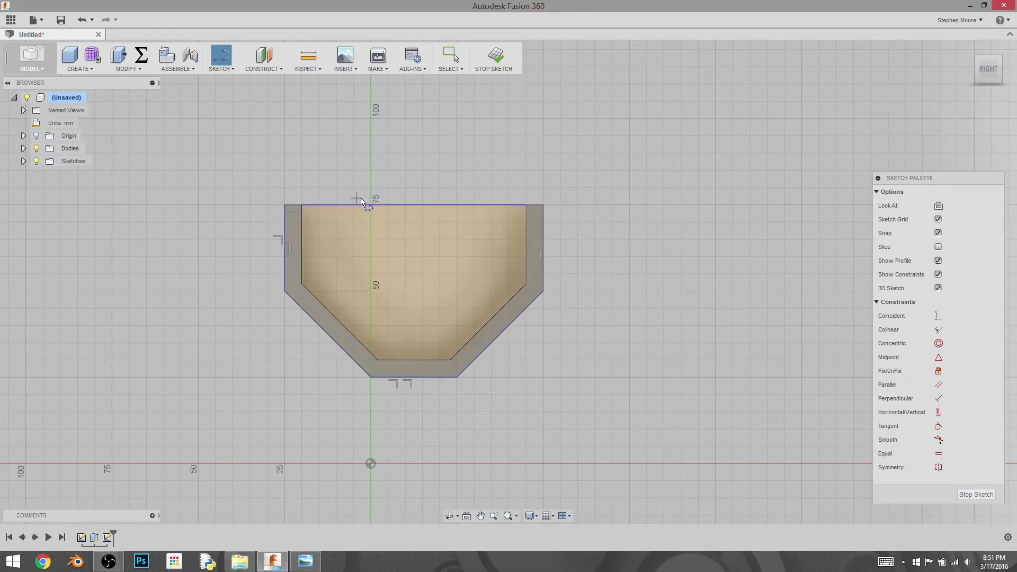
Step: Draw the tab: verticals, 45° chamfers and a flat top above the edge
click(373, 206)
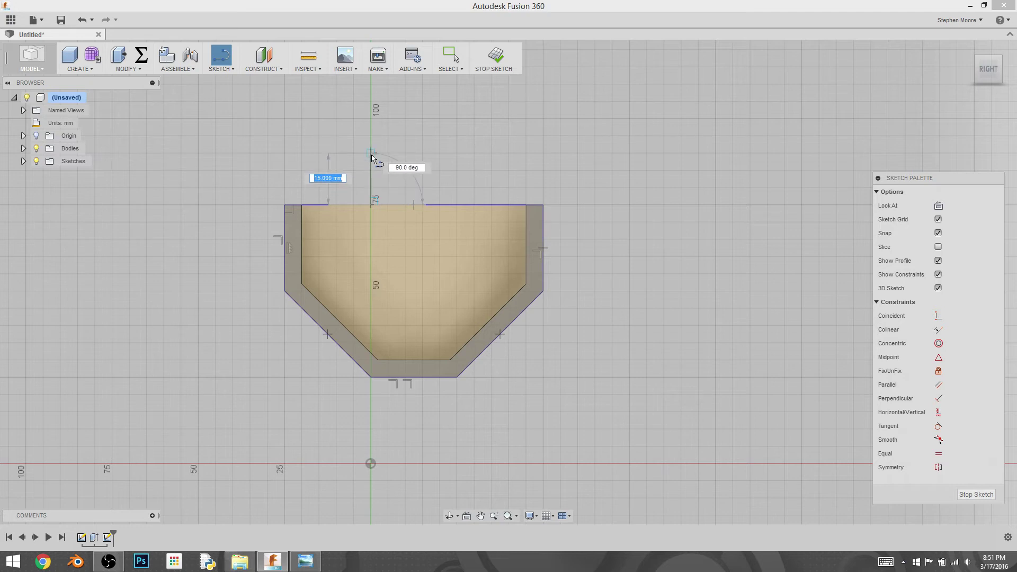
click(371, 153)
click(405, 118)
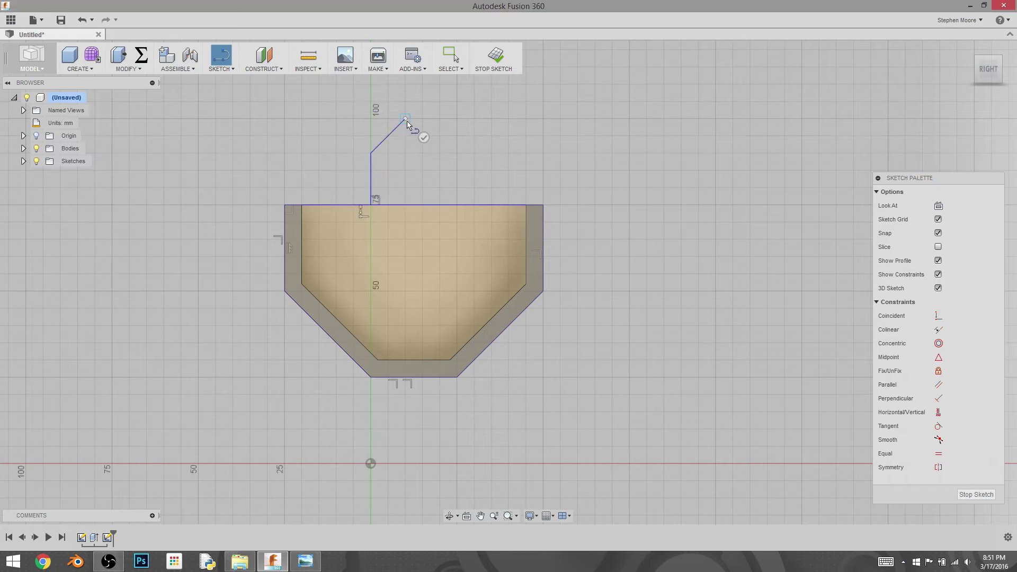
click(440, 118)
click(474, 153)
click(477, 205)
Step: Start a sketch Move and pick the tab edges, then clear that selection
right_click(429, 168)
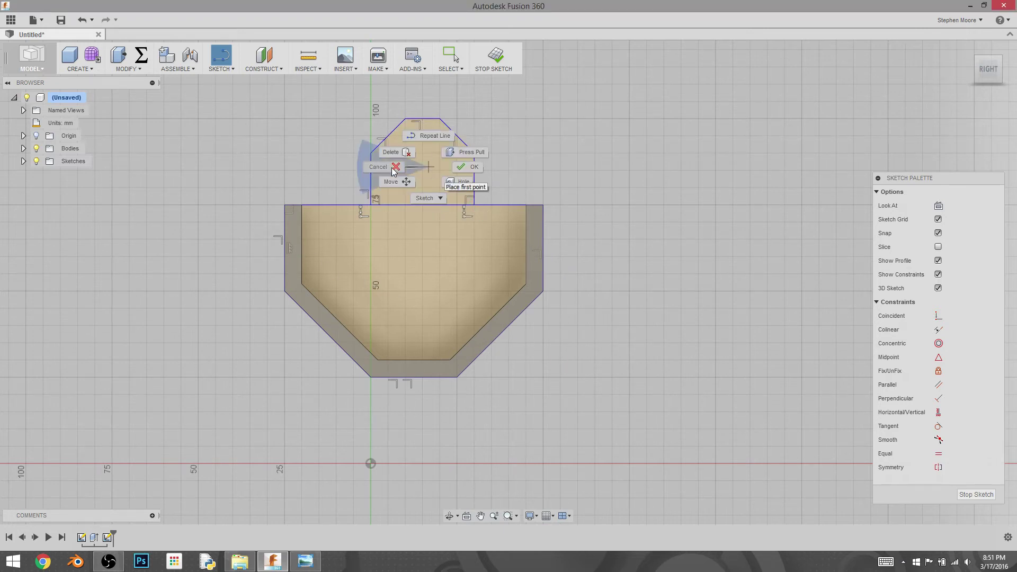
click(412, 186)
click(458, 137)
click(473, 178)
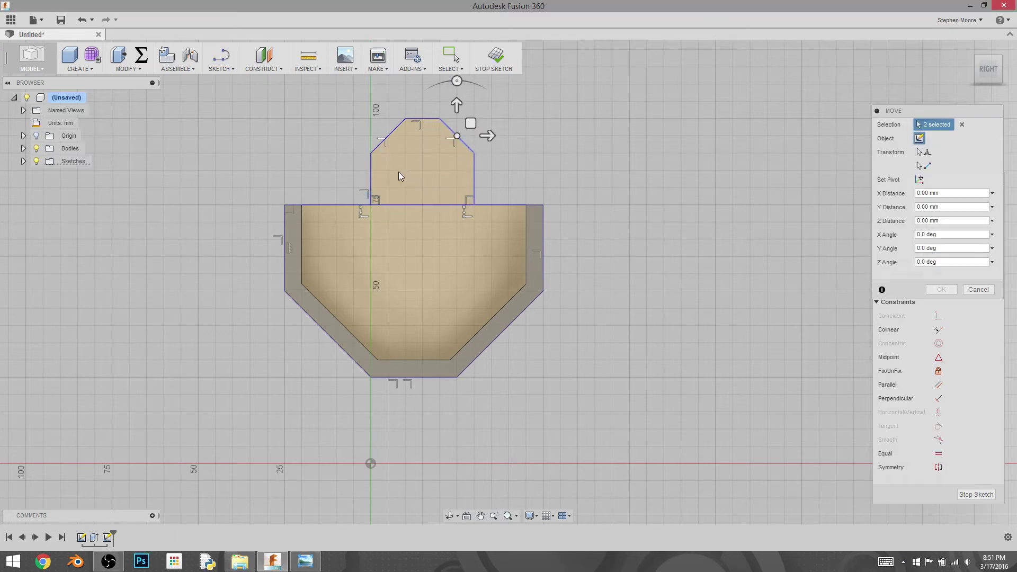
click(372, 179)
click(387, 139)
click(418, 120)
right_click(436, 168)
click(423, 183)
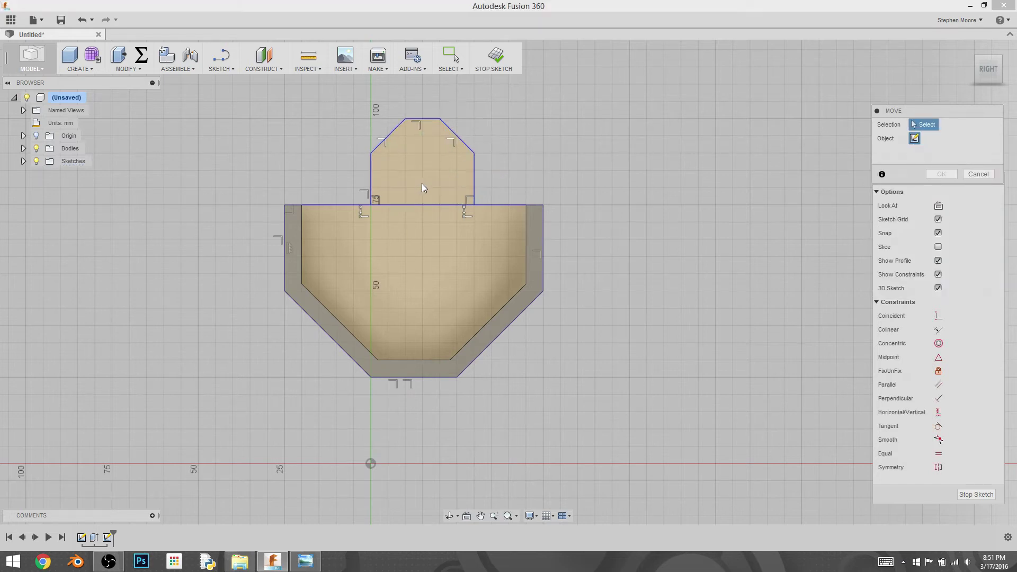
Step: Reselect the tab's right vertical, chamfers and top, and move them X -2.5 mm
click(474, 185)
click(456, 137)
click(424, 118)
click(393, 132)
mouse_move(505, 179)
mouse_down()
mouse_move(484, 177)
mouse_move(499, 180)
mouse_up()
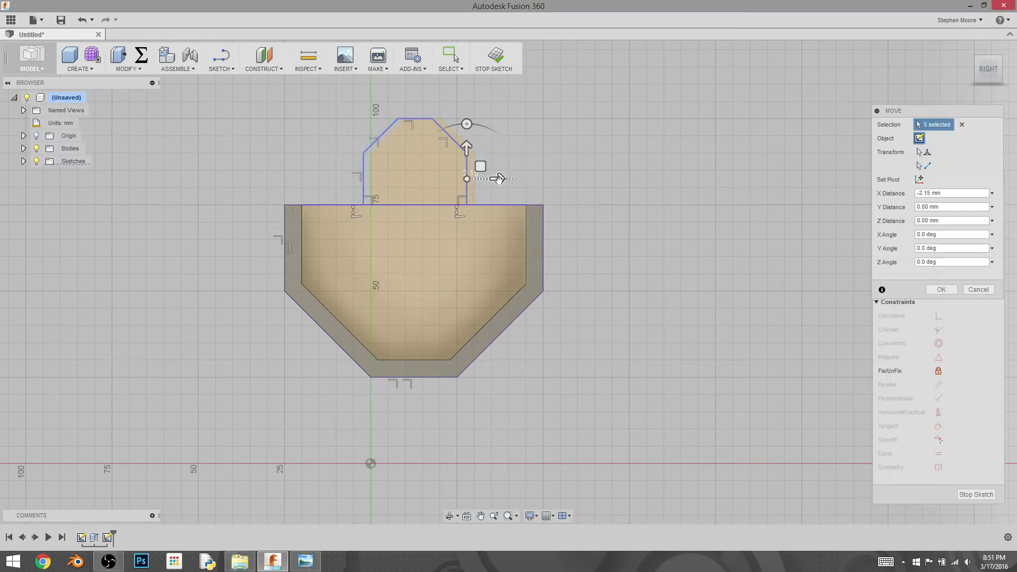
key(2)
drag(497, 179, 500, 179)
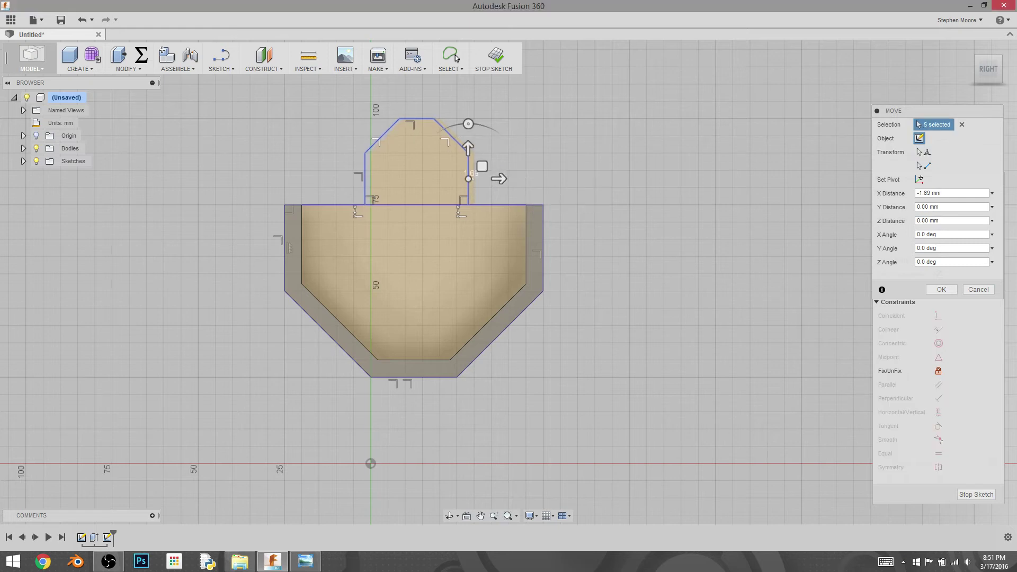
click(951, 194)
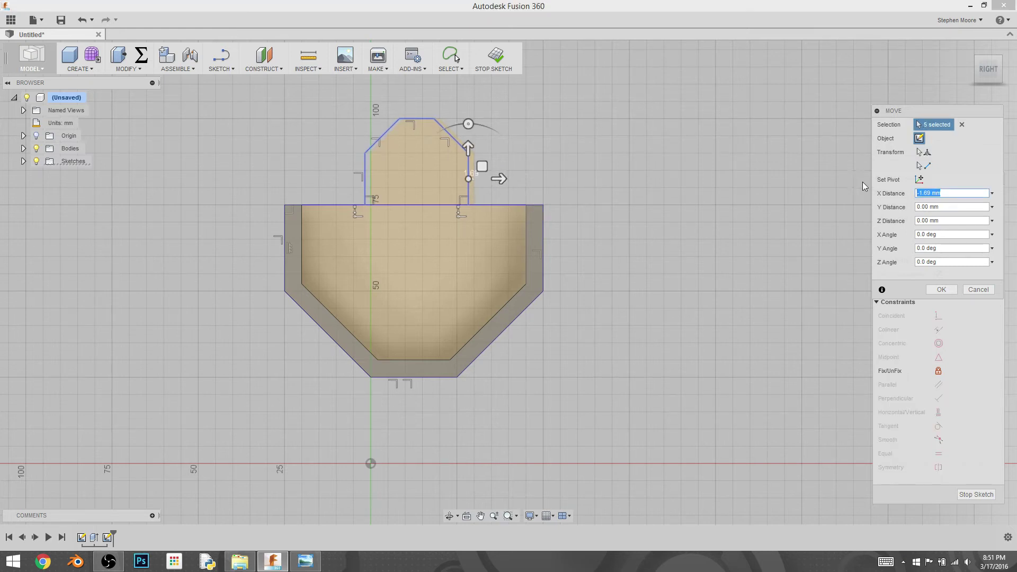
text(-2.5)
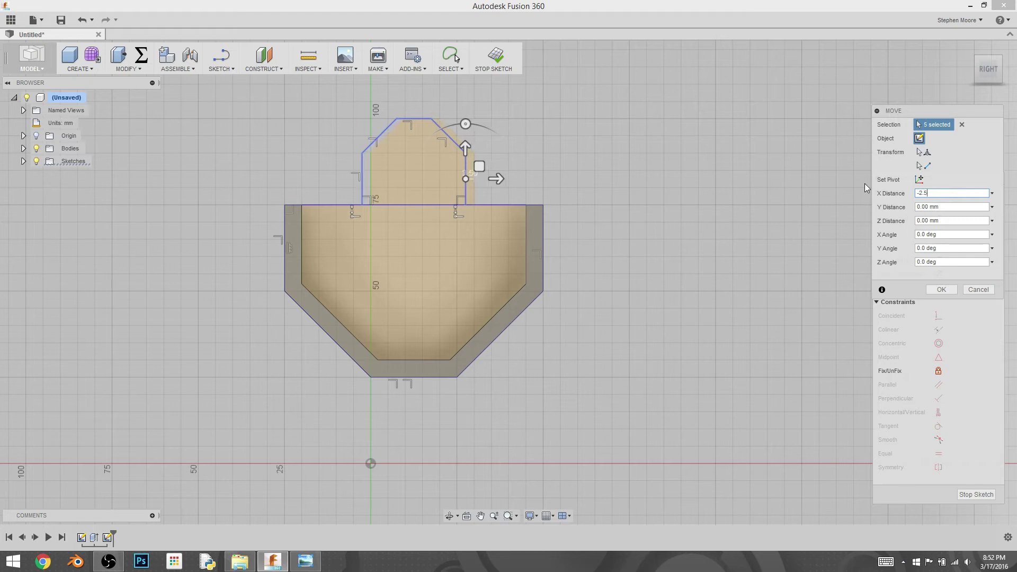
key(Return)
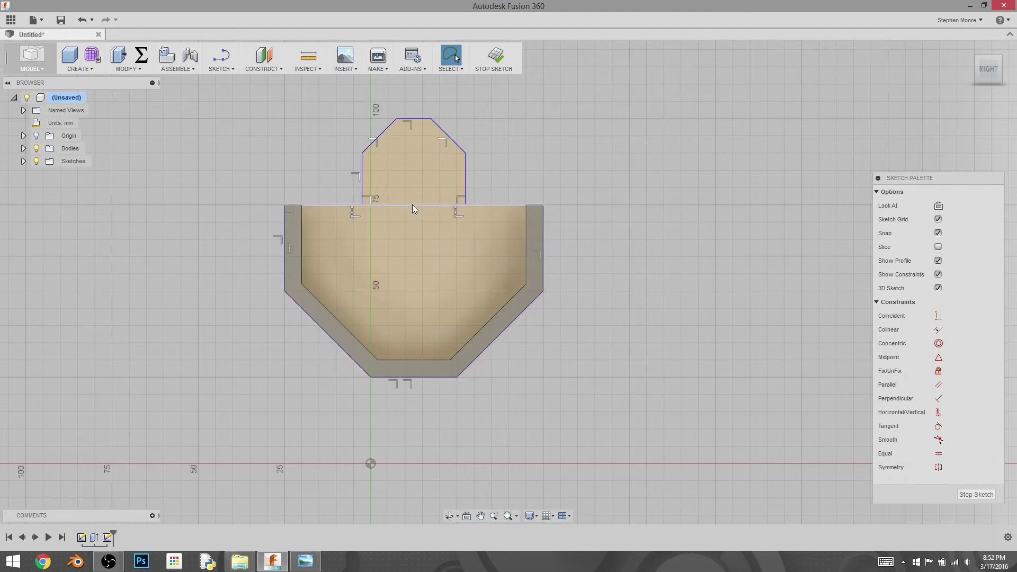
Step: Vertically constrain the tab top-edge midpoint to the bucket top-edge midpoint
click(427, 169)
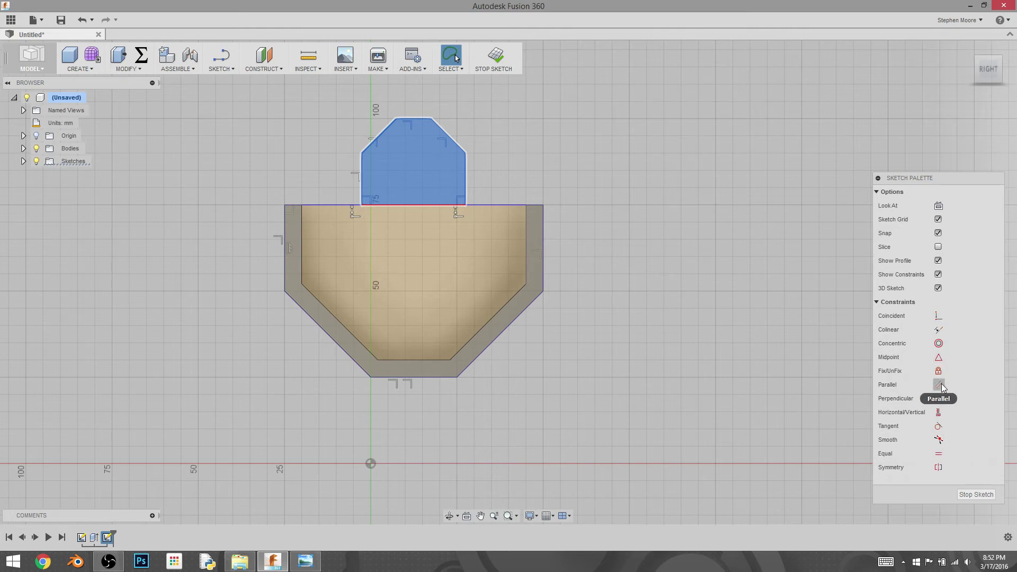
click(939, 413)
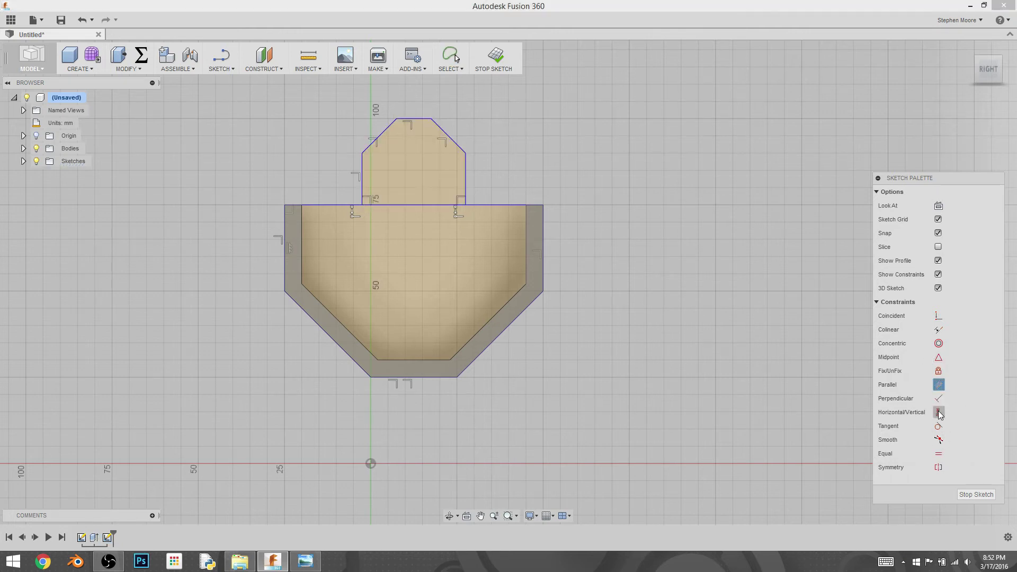
click(414, 119)
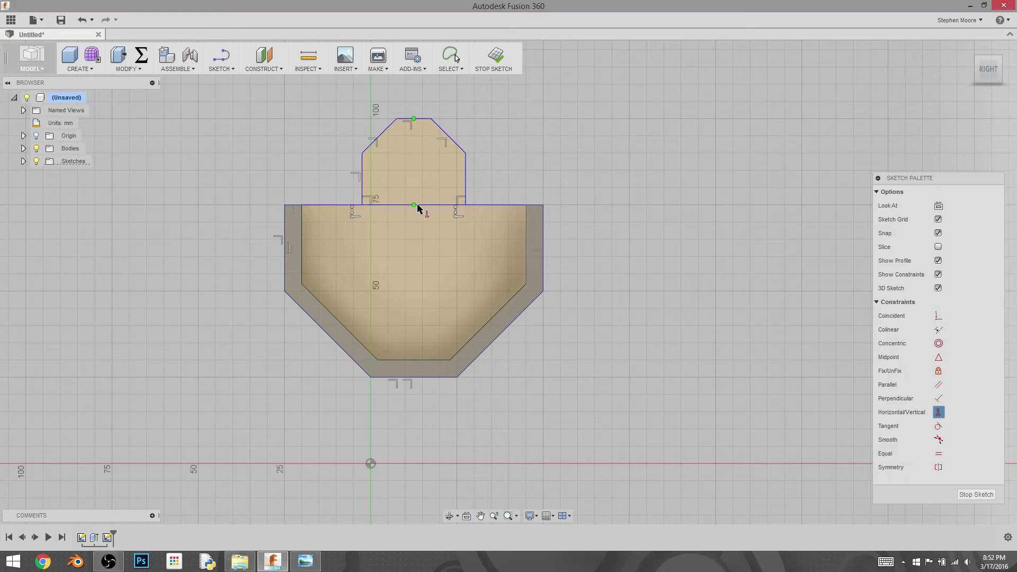
click(414, 205)
Step: Draw a 15 mm Center Diameter circle at the bucket top-edge midpoint
click(232, 71)
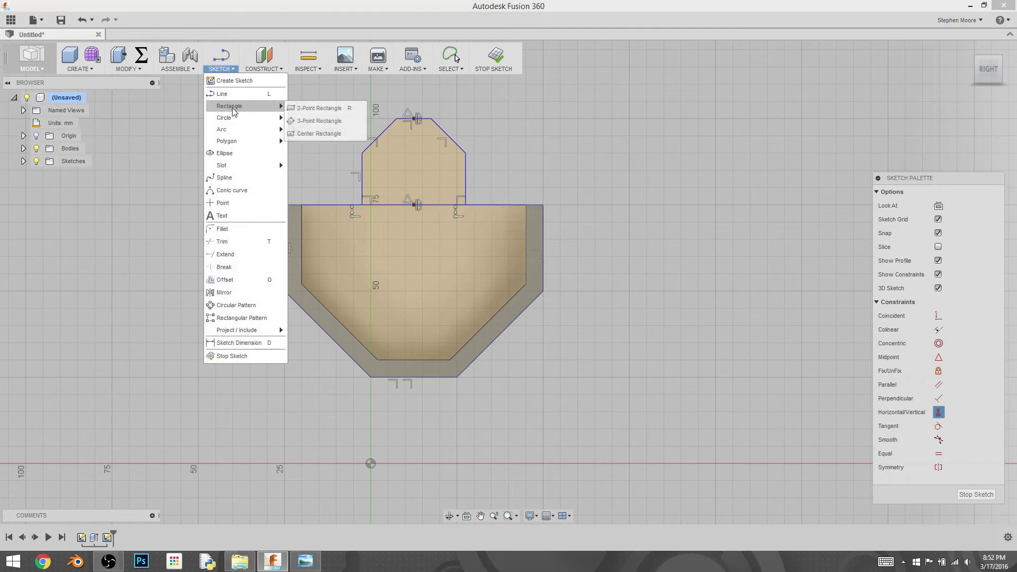
mouse_move(231, 117)
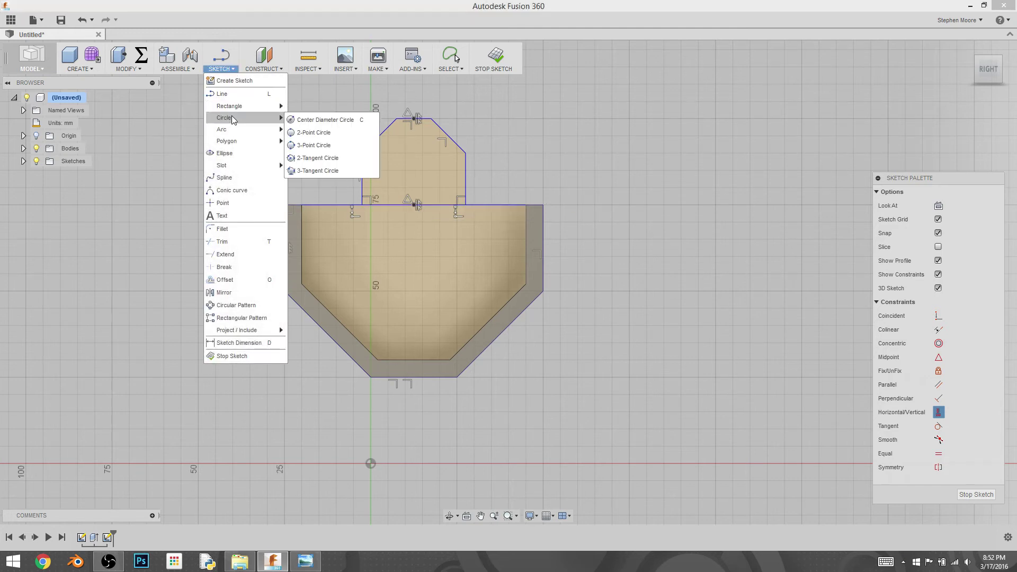
click(328, 122)
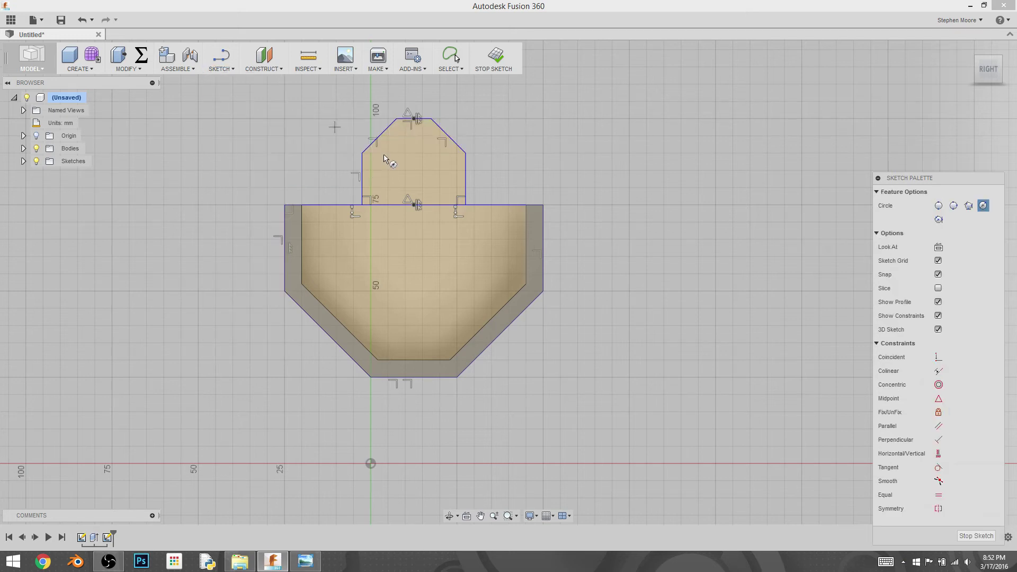
click(413, 205)
text(15)
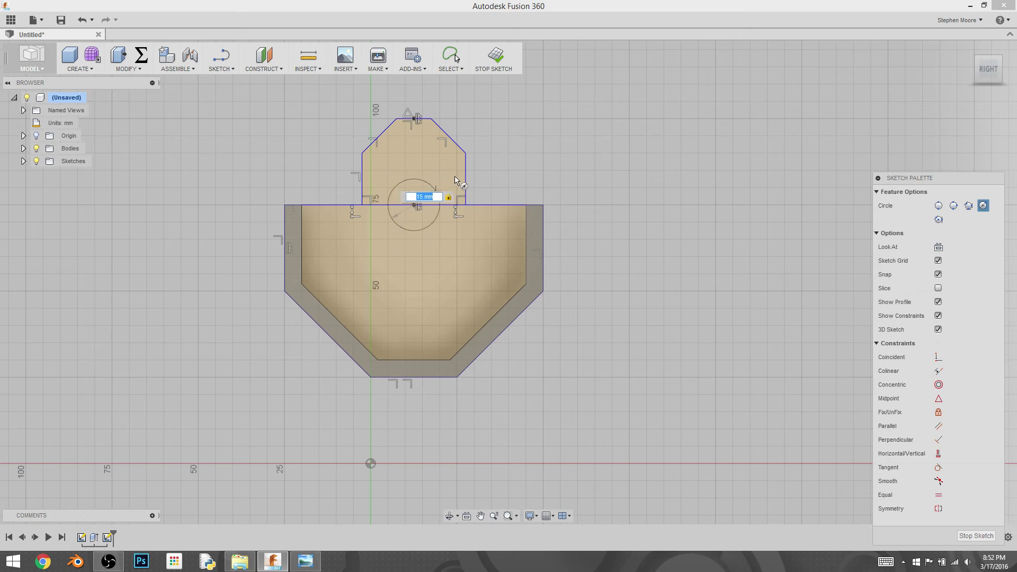
key(Return)
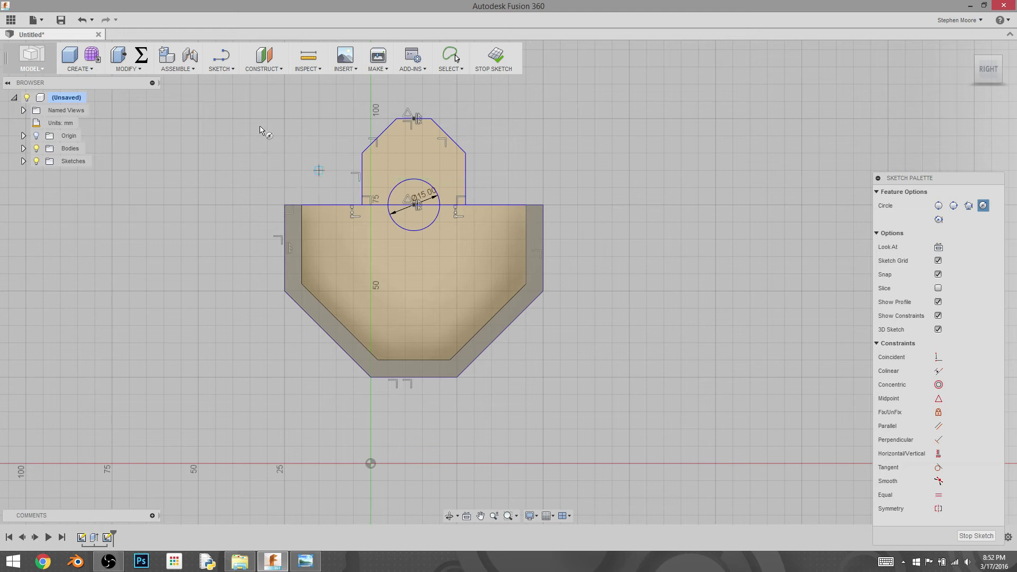
Step: Trim the top-edge segments on both sides of the circle and finish the sketch
click(228, 71)
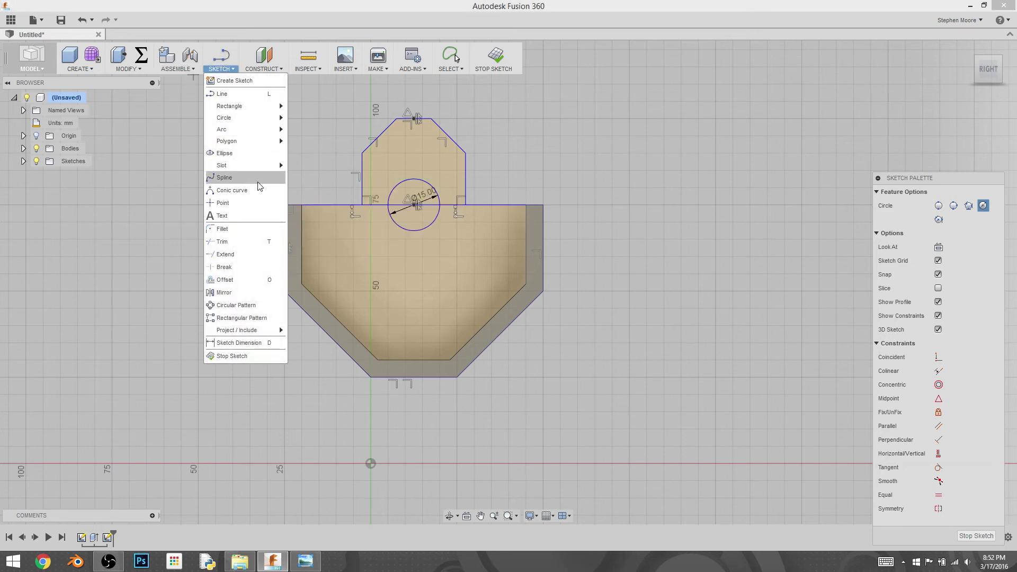
click(242, 246)
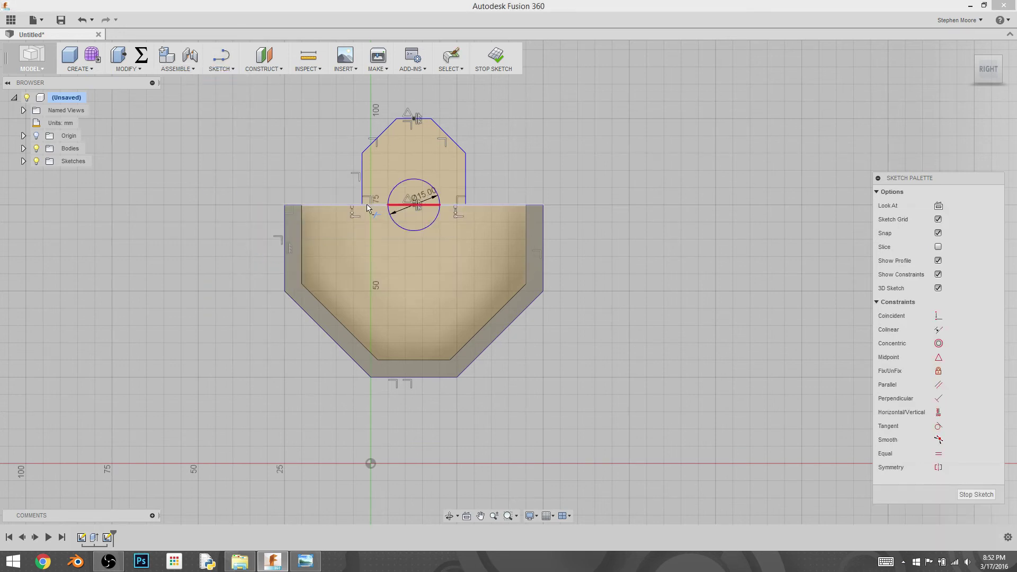
click(382, 206)
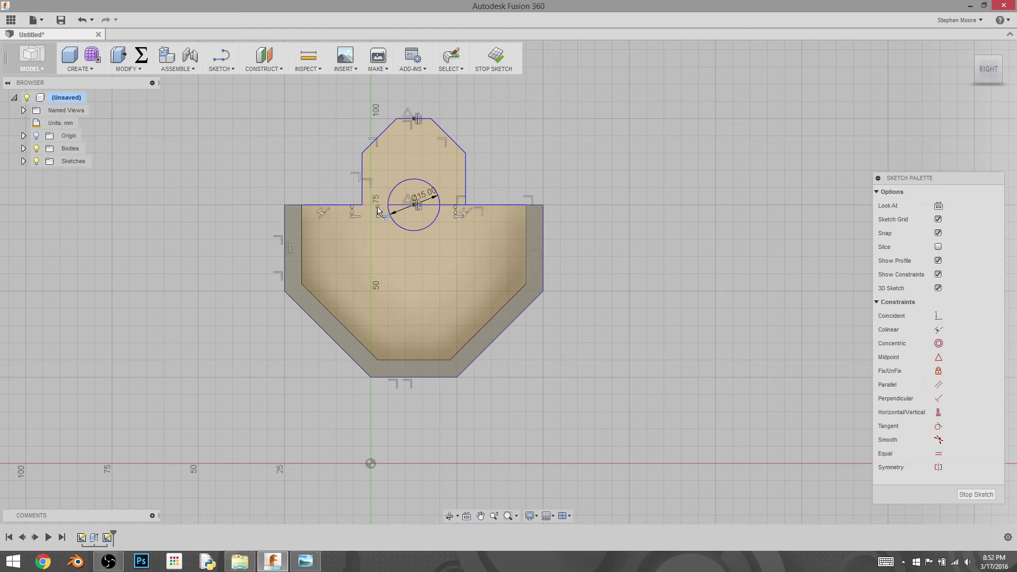
click(453, 208)
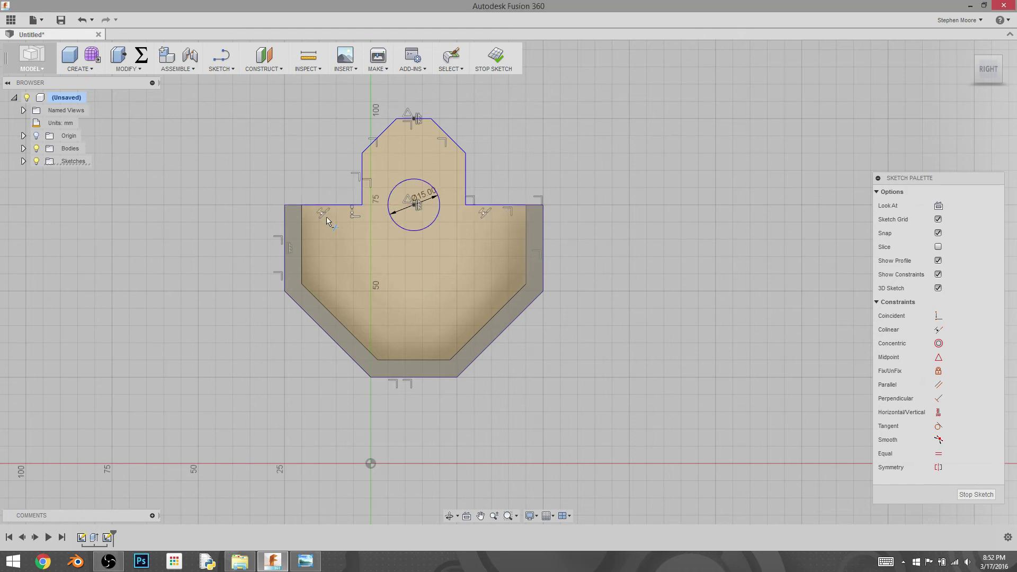
right_click(269, 113)
click(496, 56)
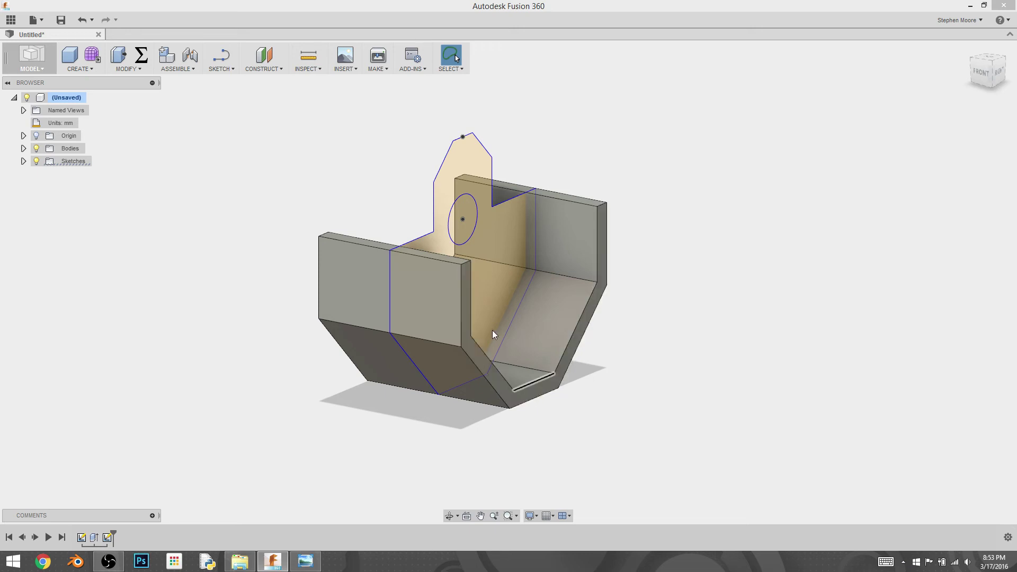
Step: Extrude the tab profile 5 mm, then undo the resulting accidental cut
click(486, 253)
right_click(486, 253)
click(523, 238)
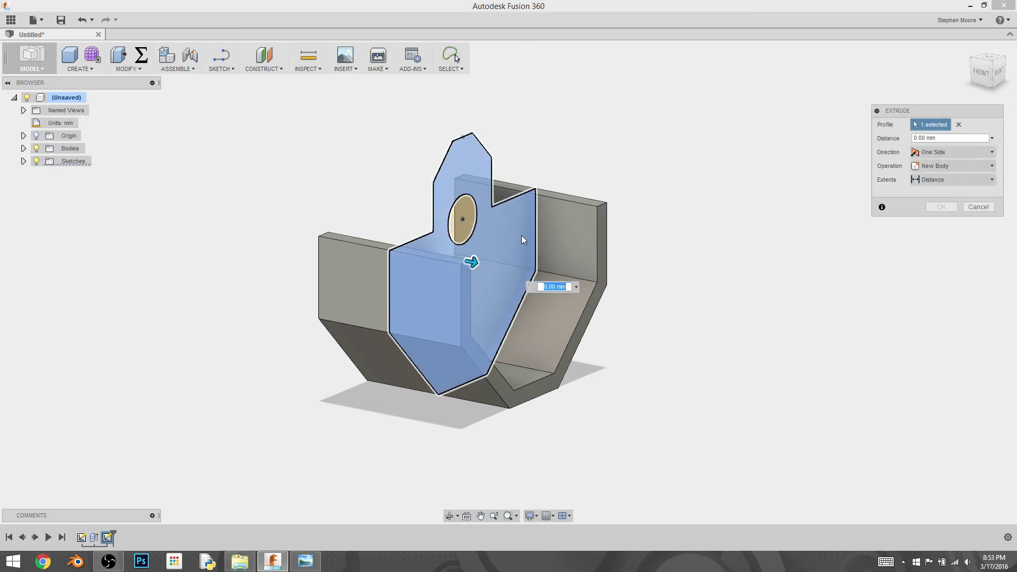
text(5)
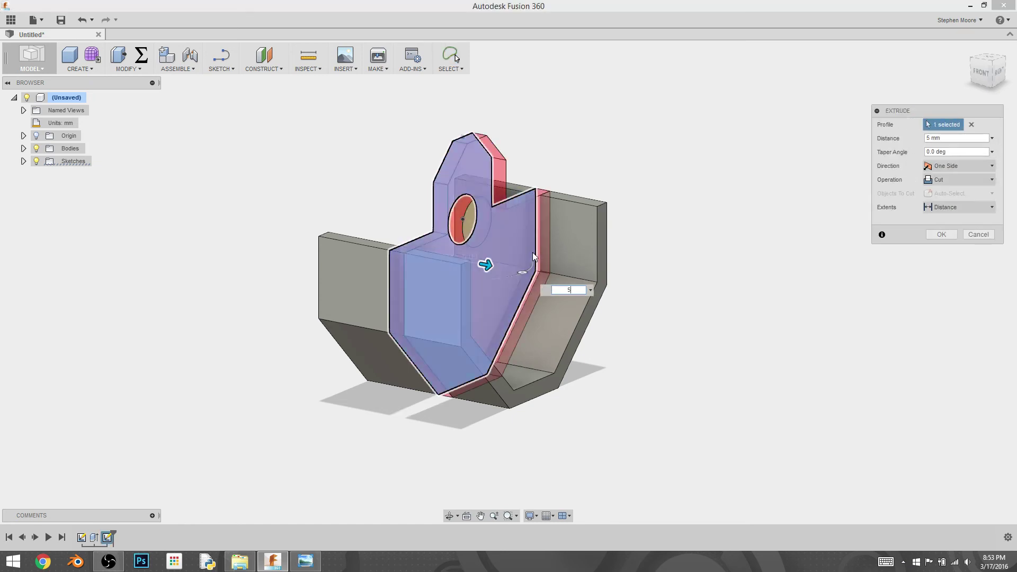
key(Return)
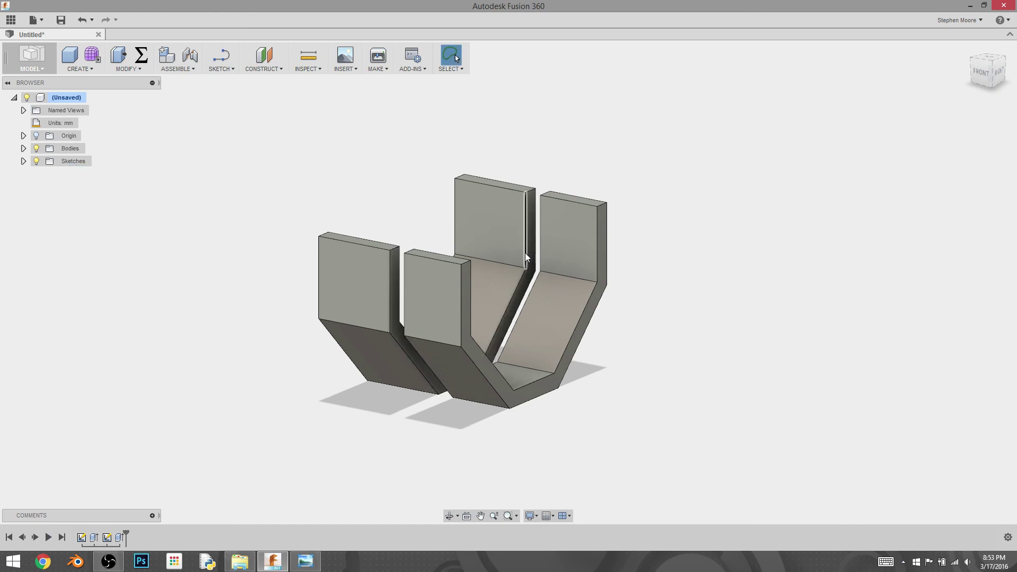
key(ctrl+z)
Step: Extrude the tab profile 5 mm in one direction as a New Body
click(500, 241)
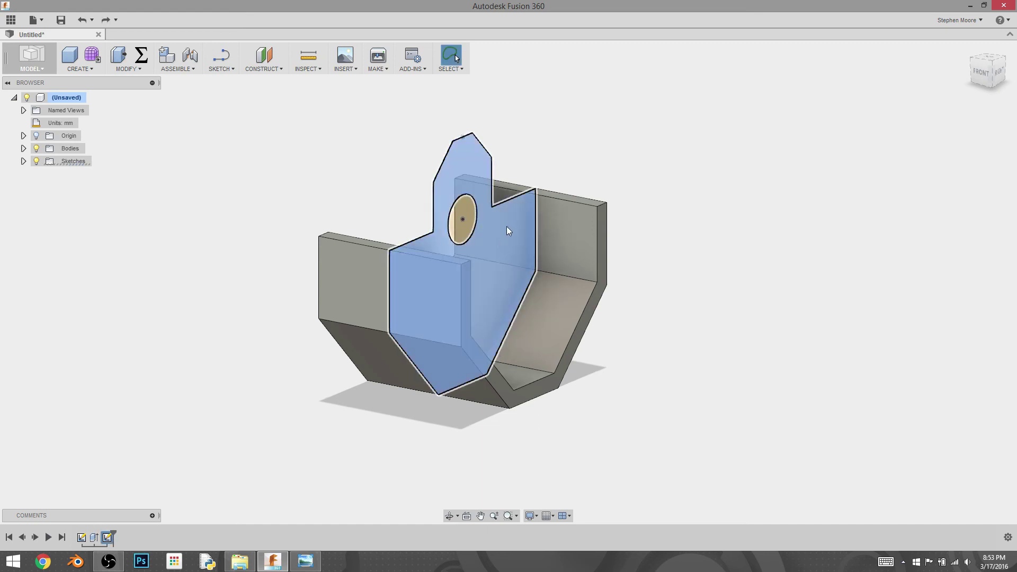
right_click(506, 227)
click(553, 214)
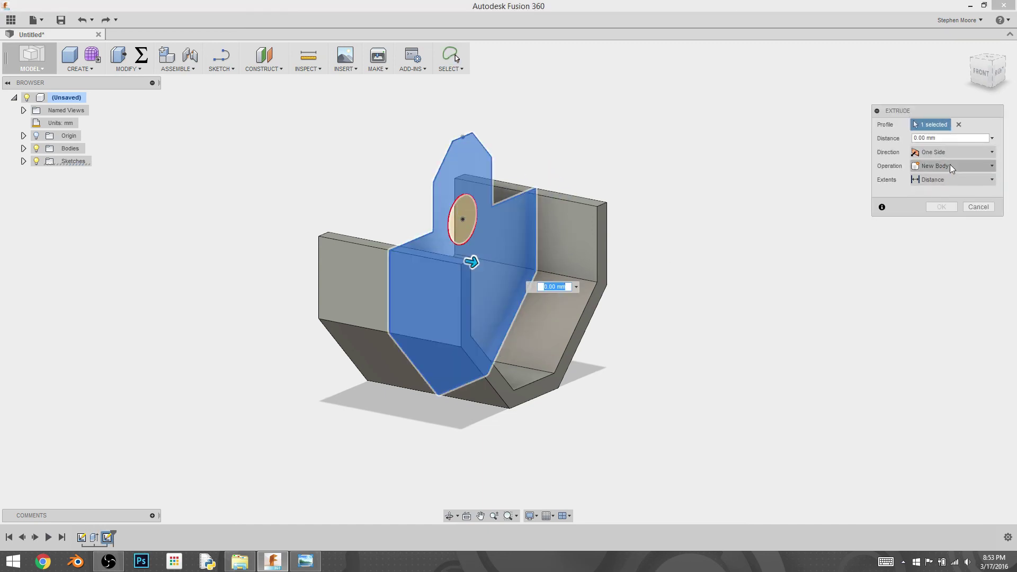
click(948, 138)
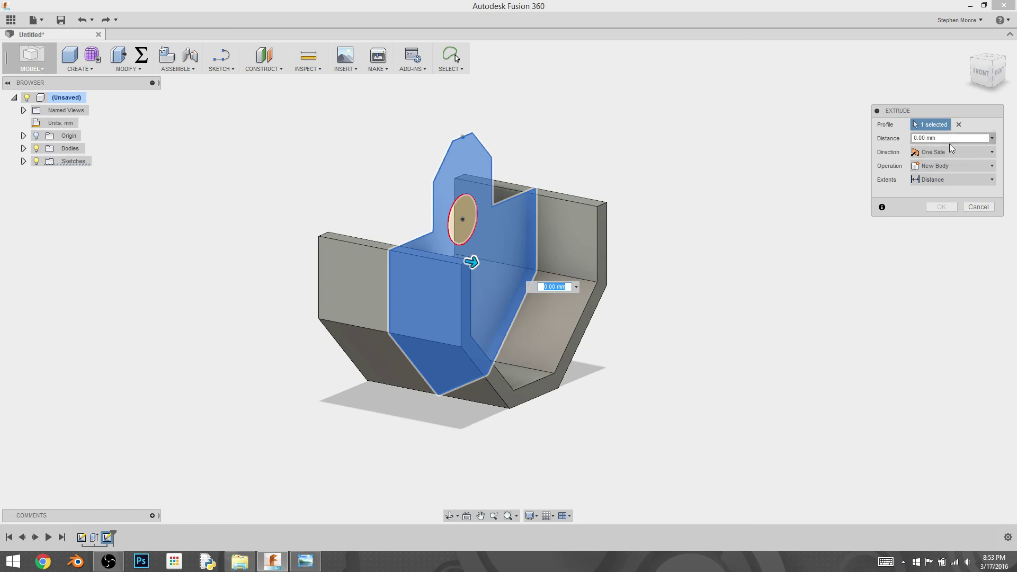
text(5)
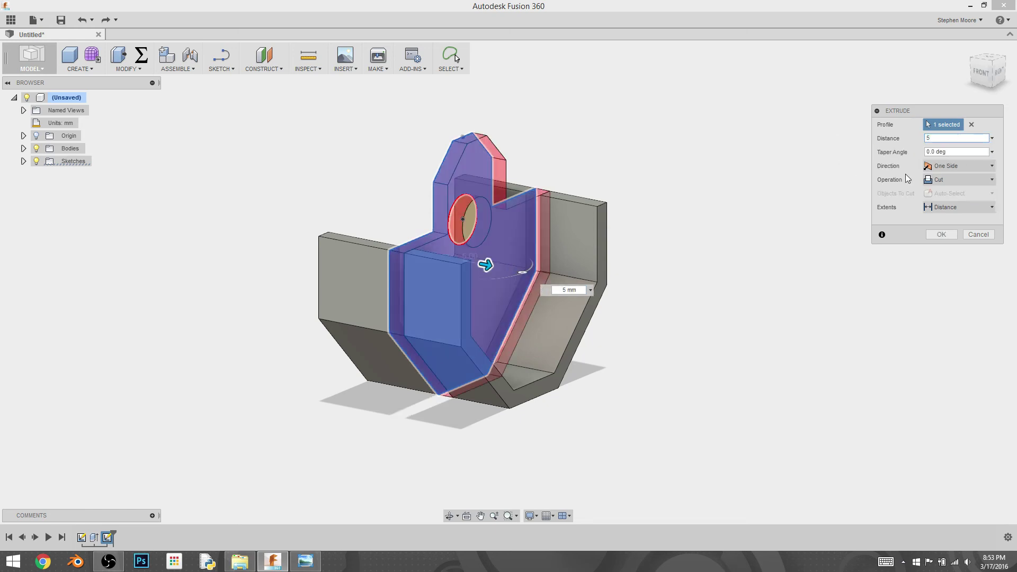
click(974, 165)
click(935, 180)
click(933, 181)
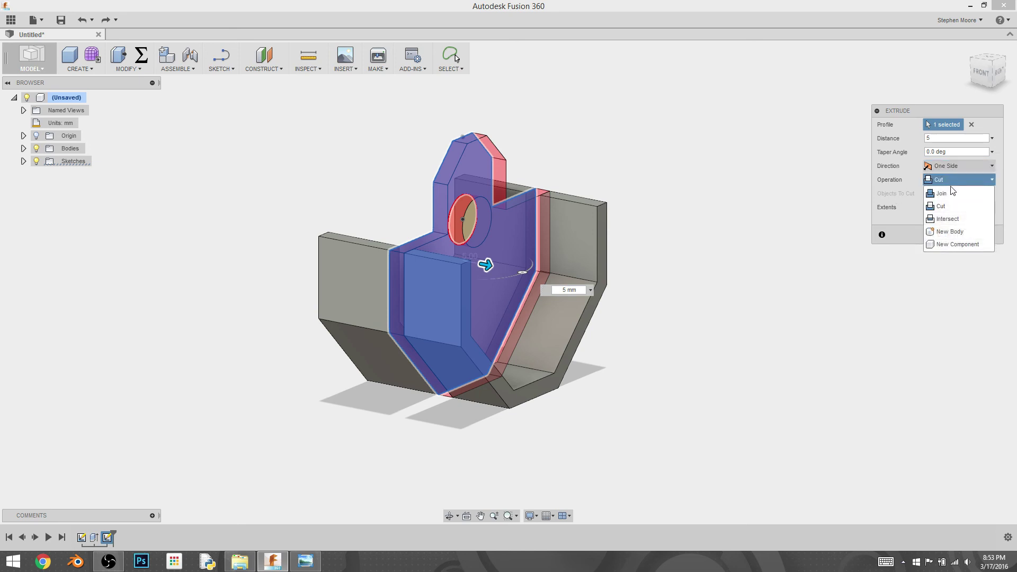
click(962, 231)
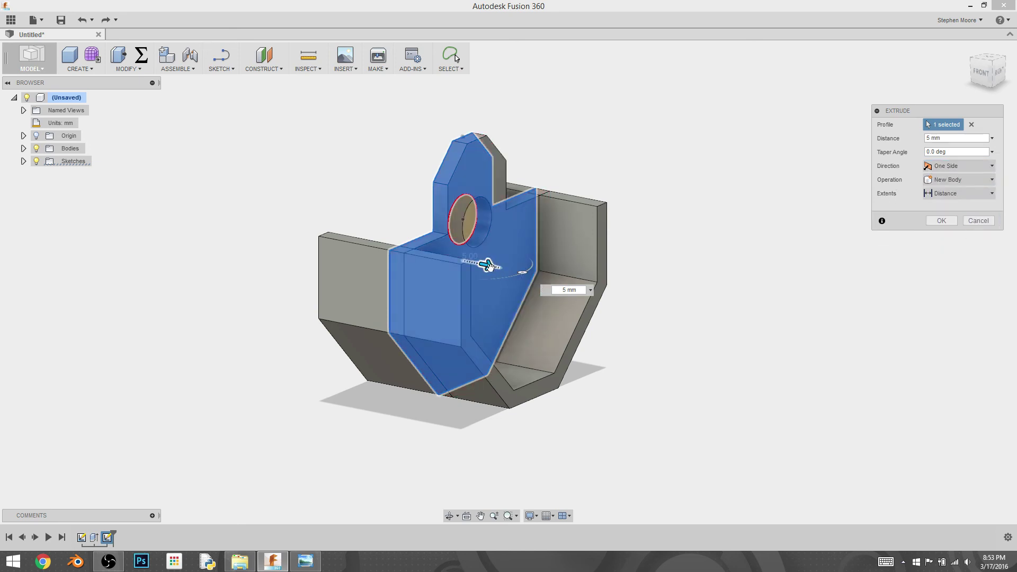
click(941, 221)
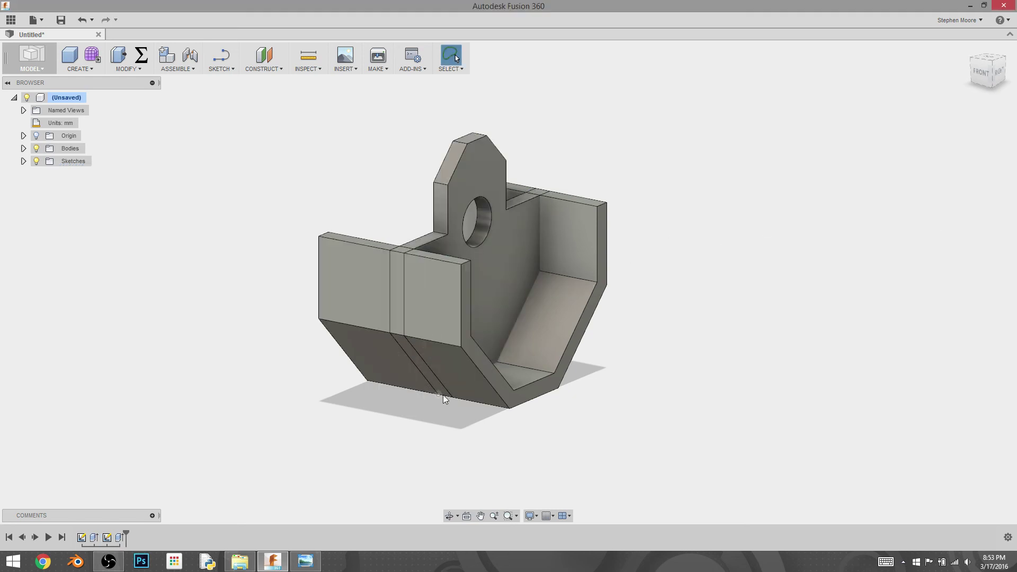
Step: Move the tab body 25 mm along Y so it sits outside the bucket wall
right_click(505, 271)
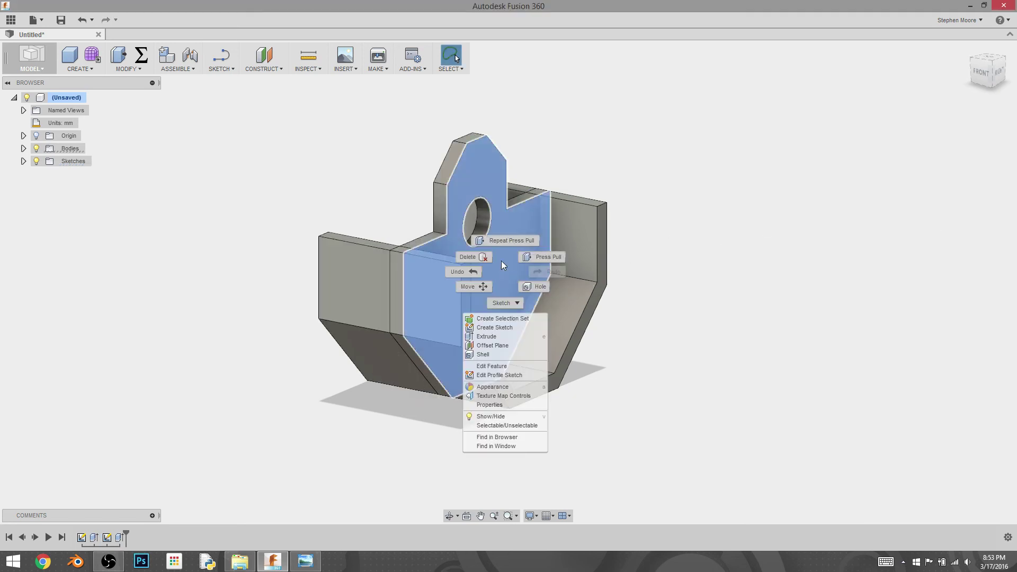
click(475, 287)
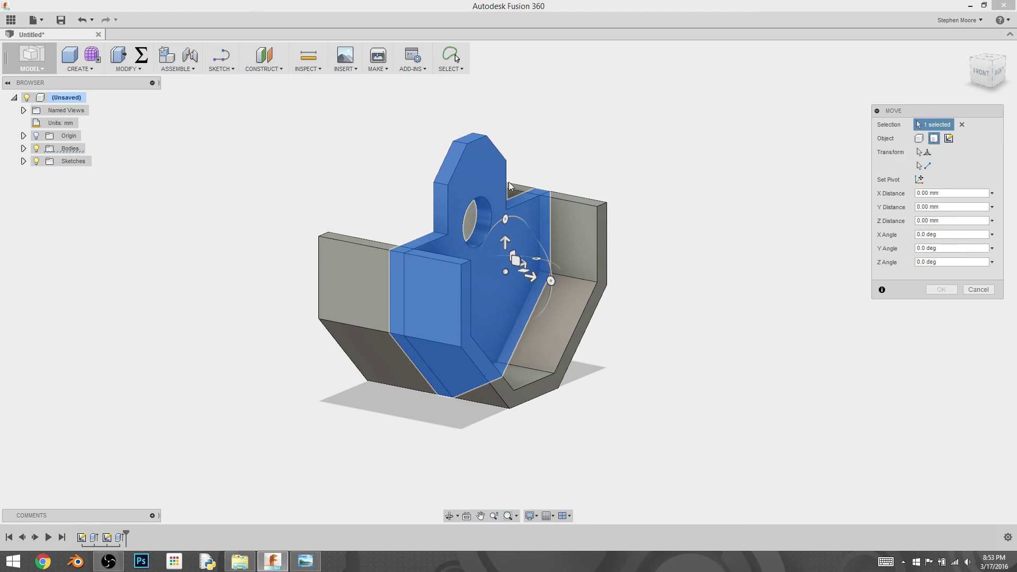
drag(531, 278, 598, 316)
key(Return)
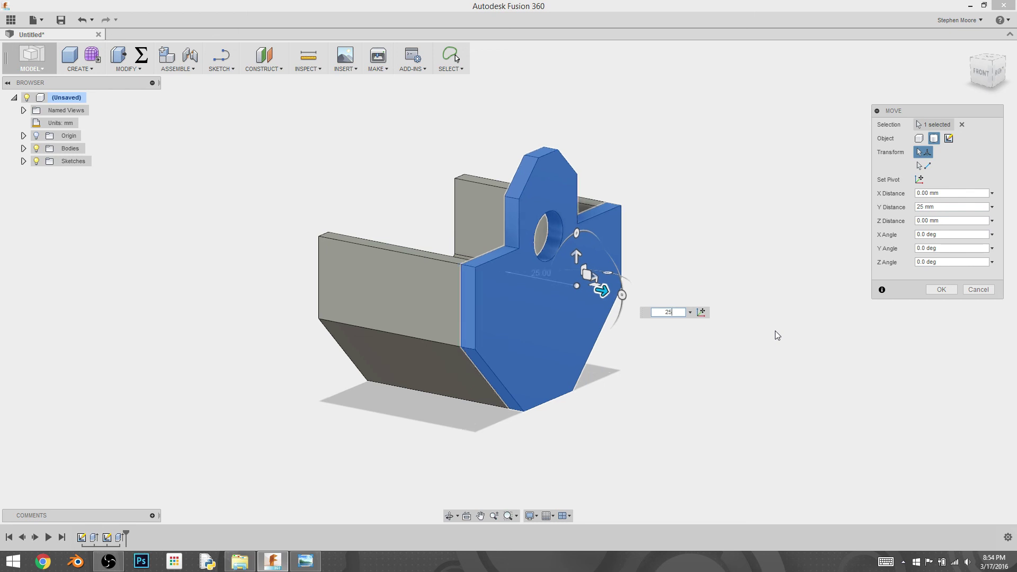
Step: Mirror the tab body across the origin plane with Pattern Type set to Pattern Bodies
click(524, 311)
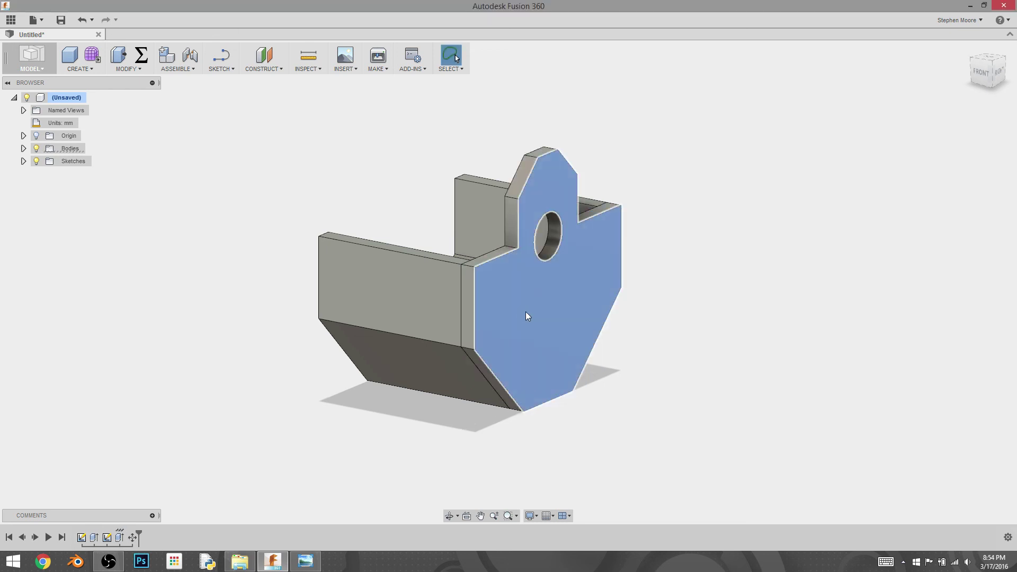
click(78, 68)
click(95, 285)
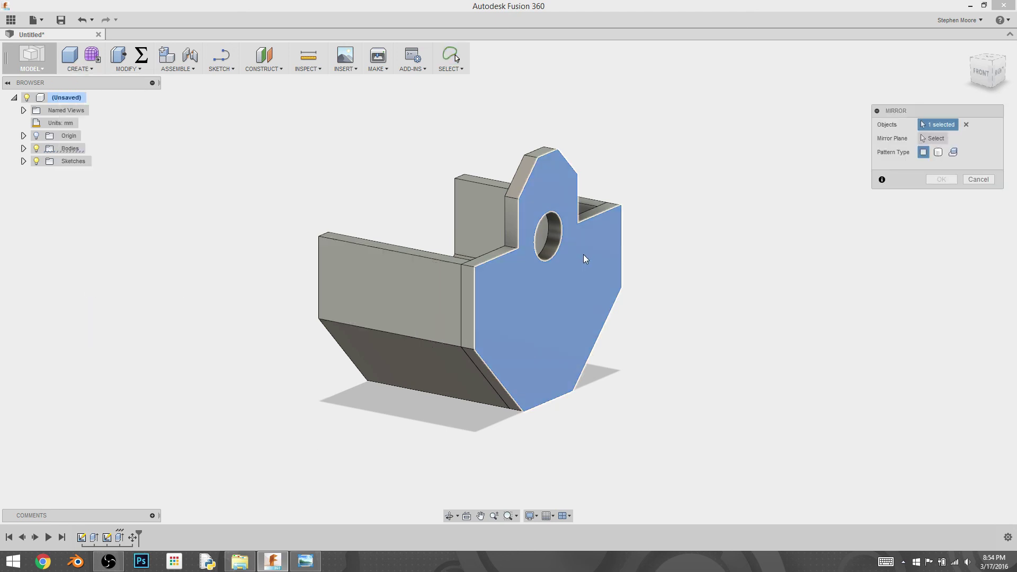
click(938, 152)
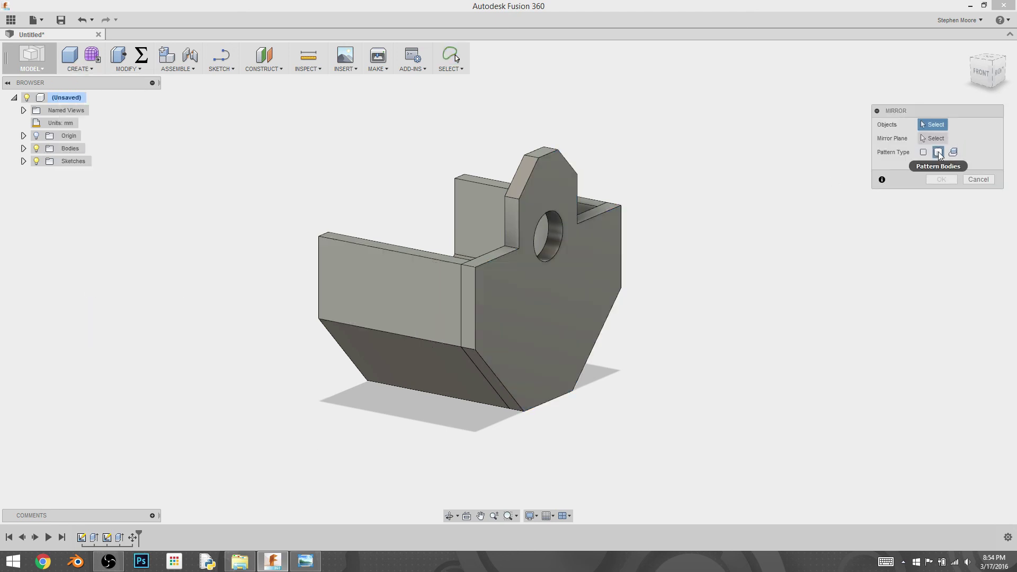
click(530, 314)
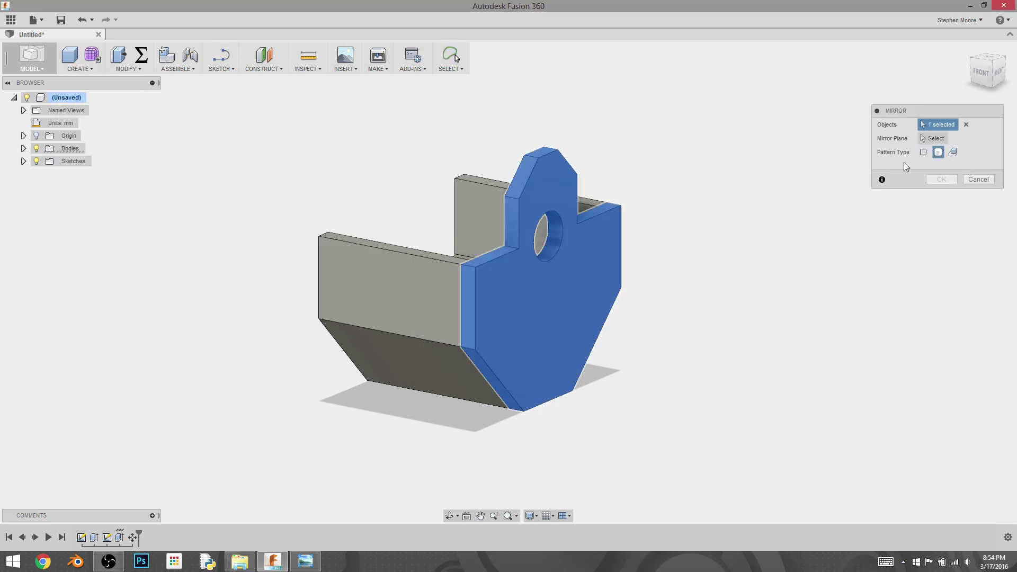
click(932, 139)
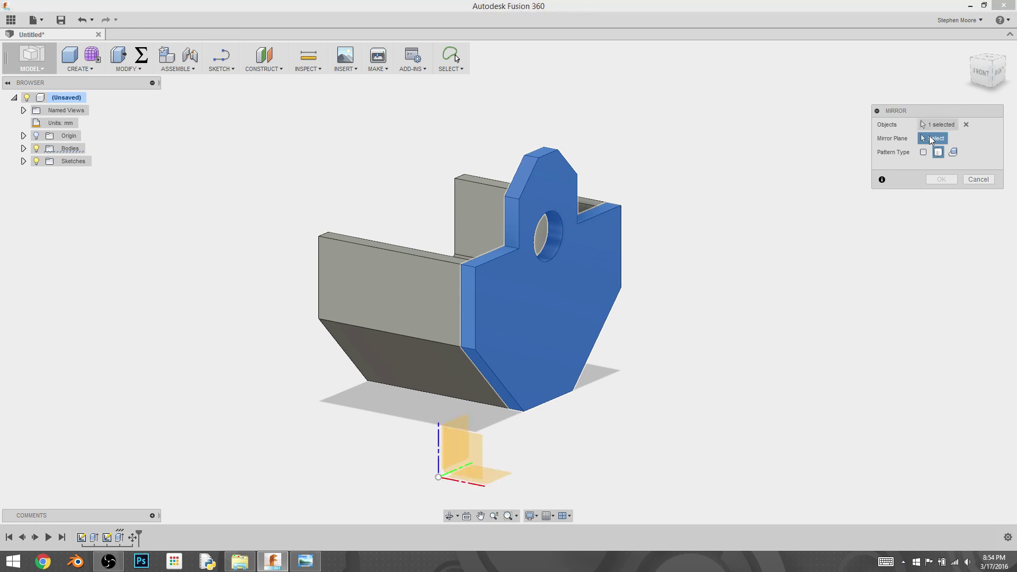
click(460, 418)
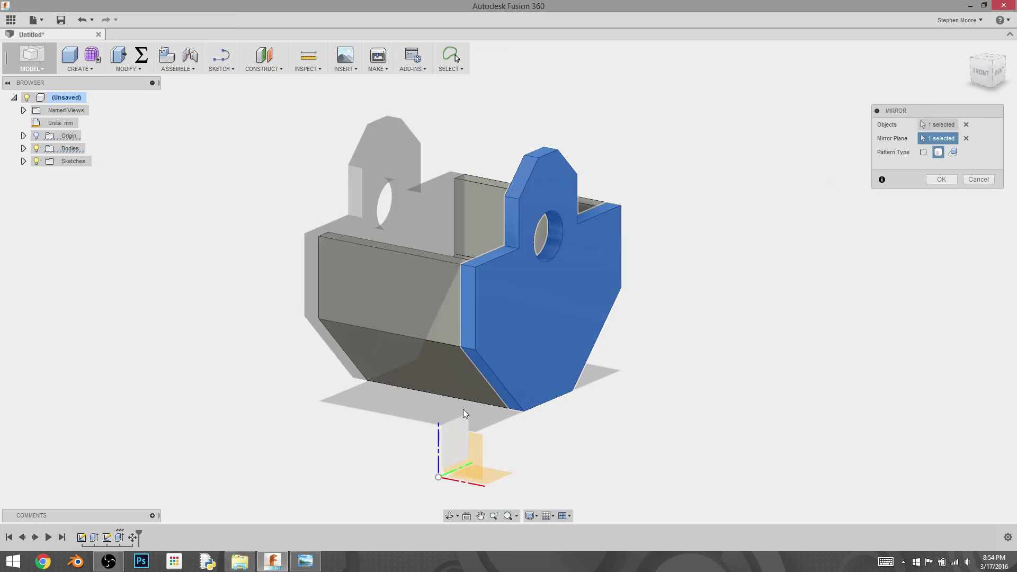
click(941, 179)
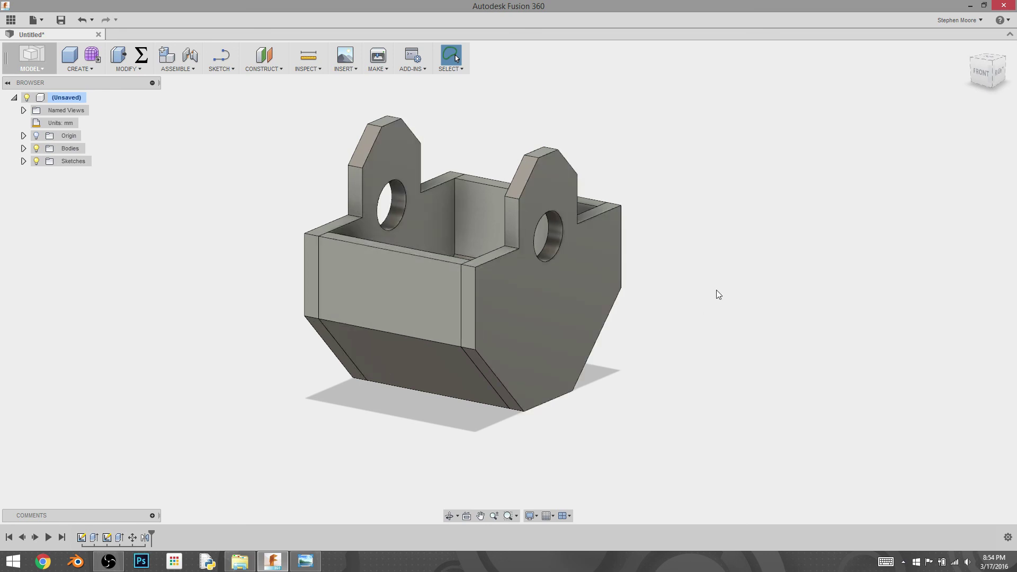
shift+middle_drag(710, 302, 633, 294)
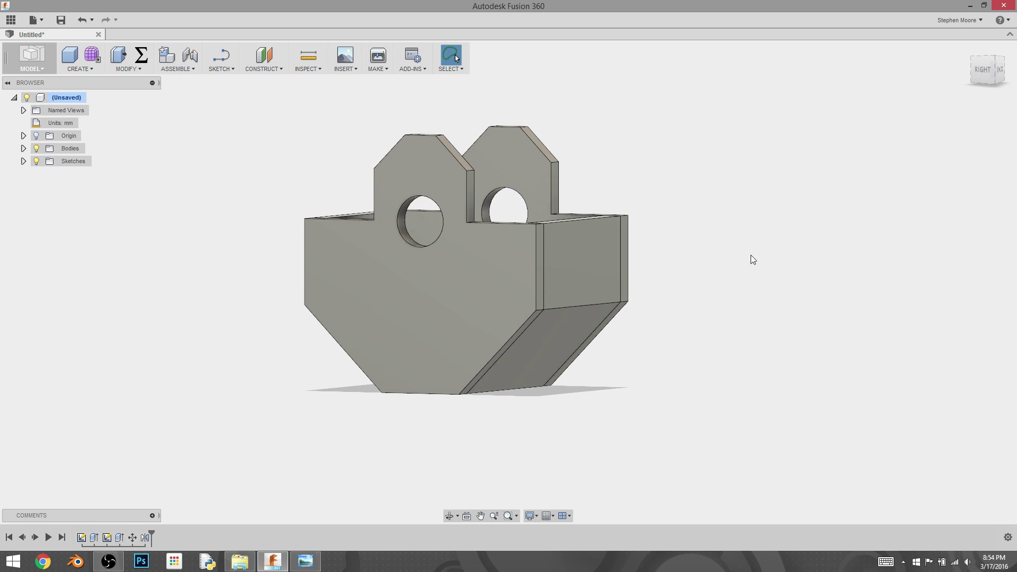
shift+middle_drag(750, 256, 819, 298)
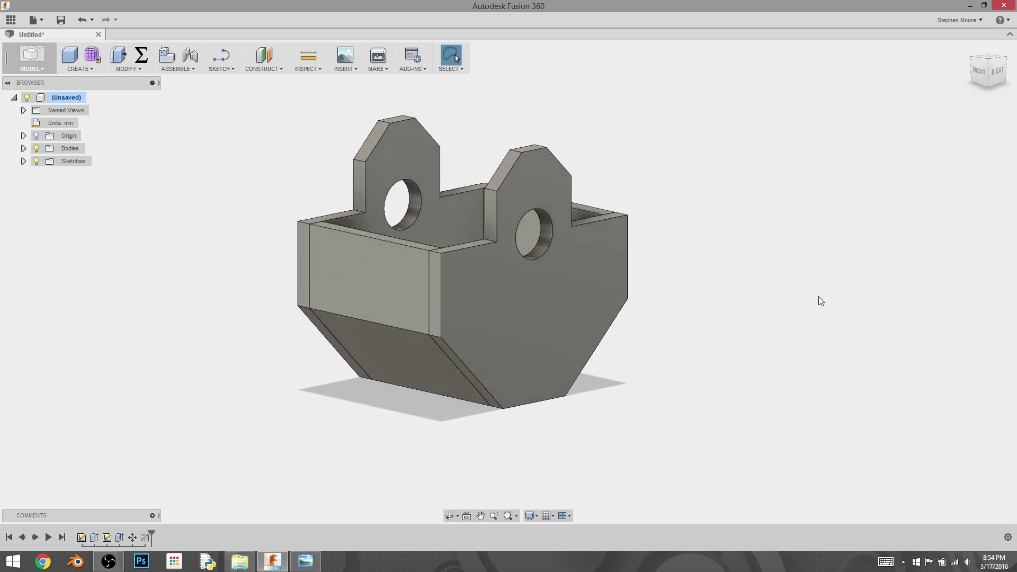